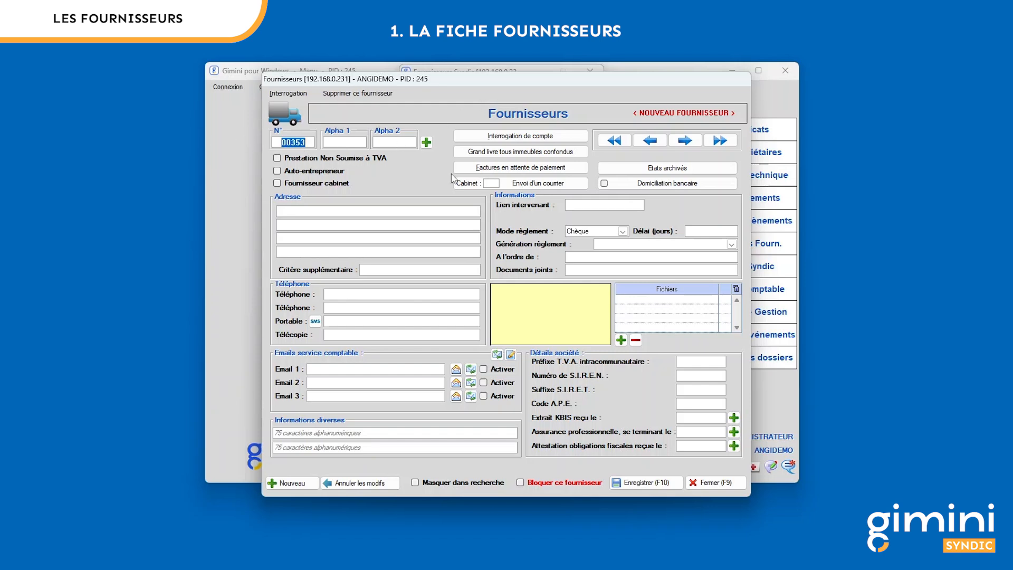
key(F4)
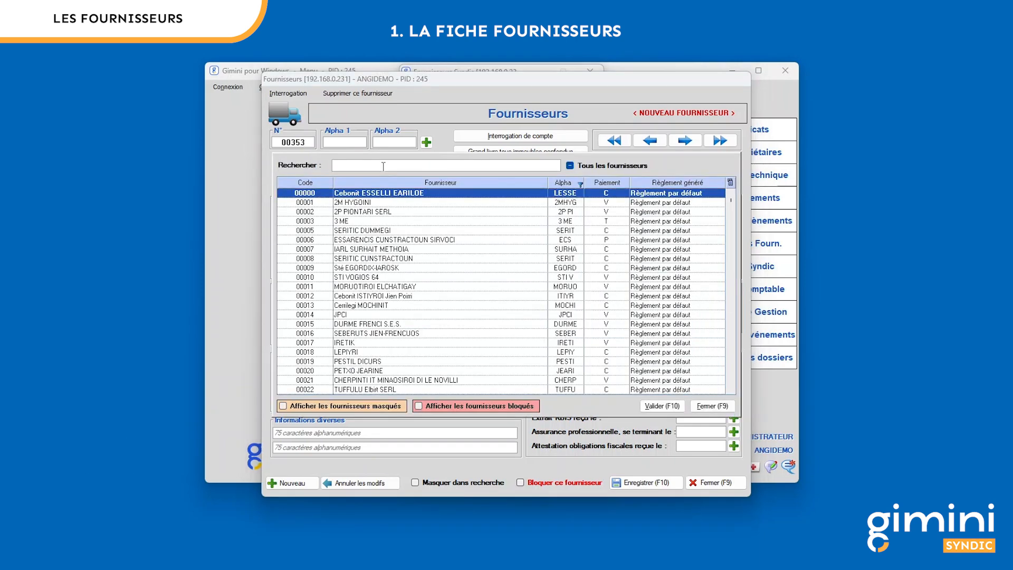
text(martin)
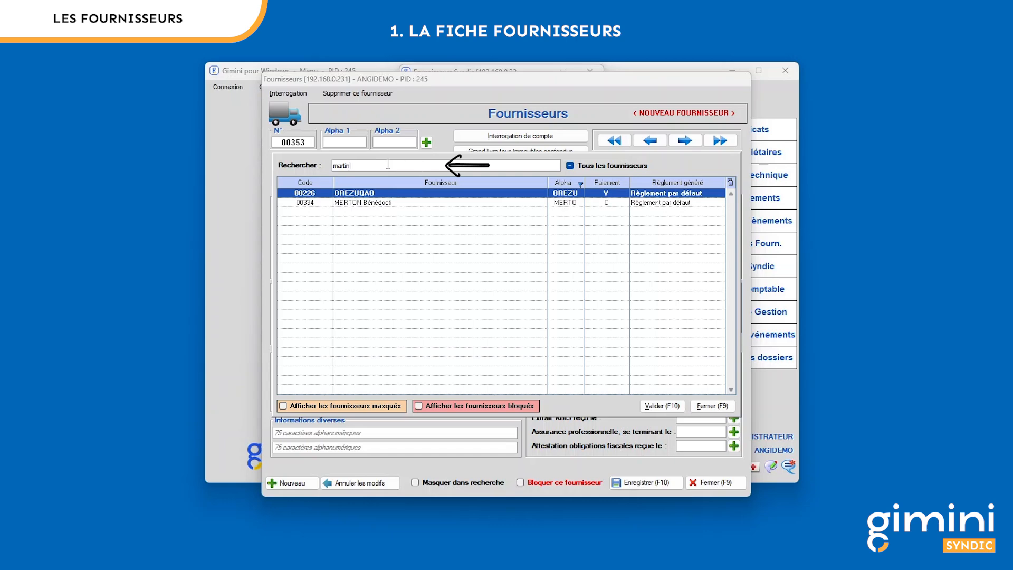
click(713, 406)
click(336, 208)
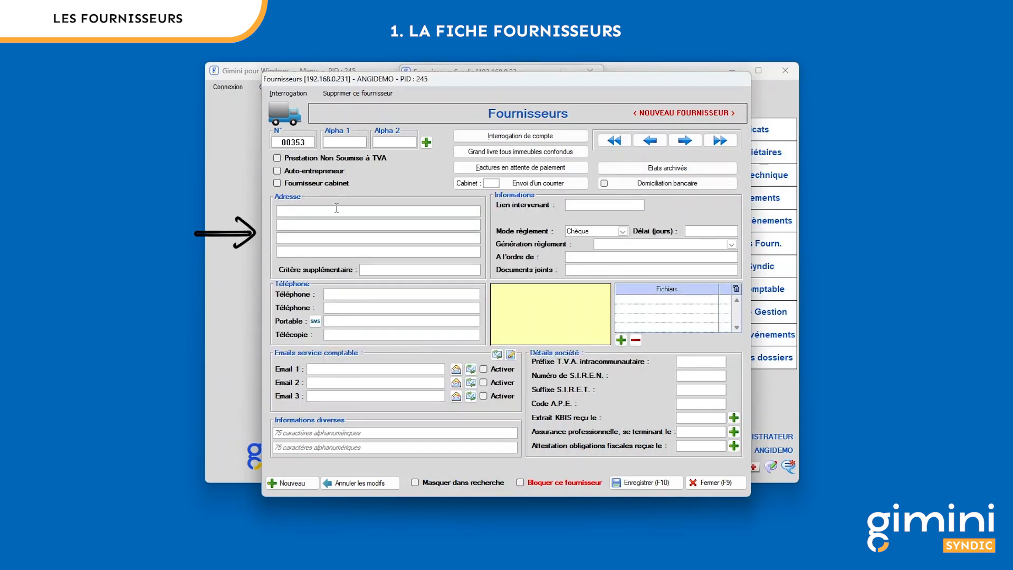
- Enter the address 'martin plomberie, rue de la mairie, 06000 NICE' and codes MARTI and PLOMB
text(martin)
text( plomberie )
text(rue )
text(de la mairie  )
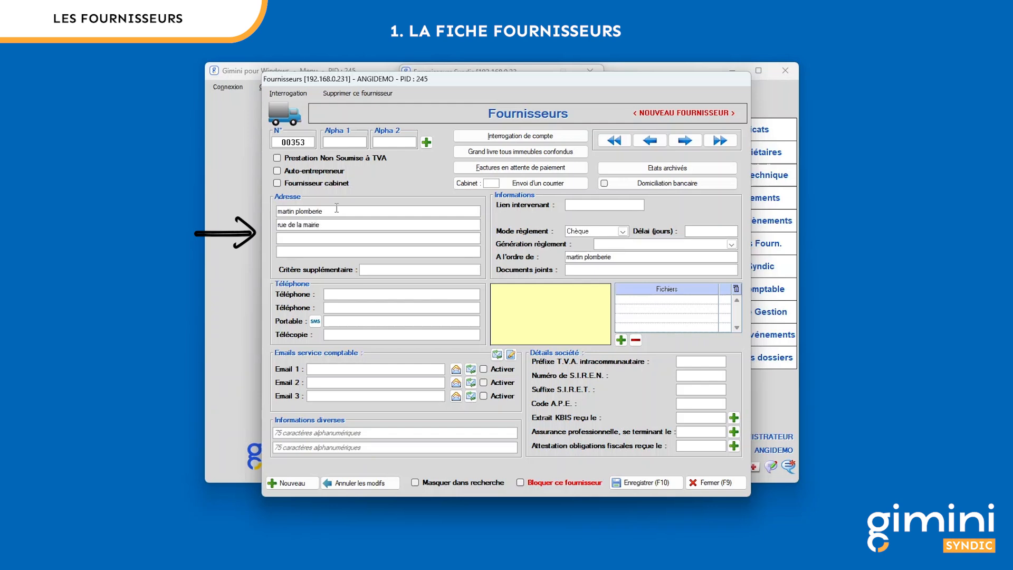
text(06000 NICE)
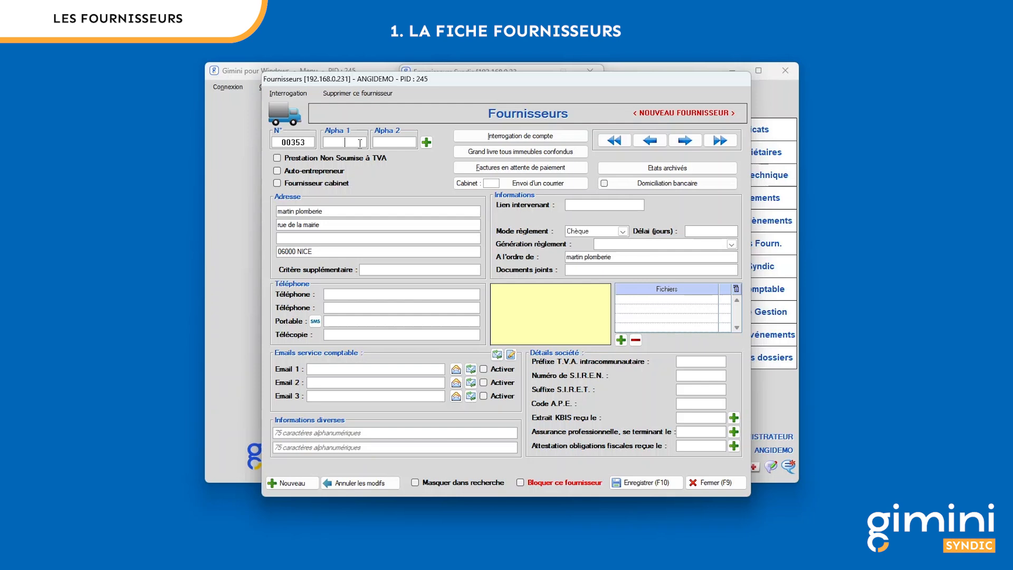
text(MARTI)
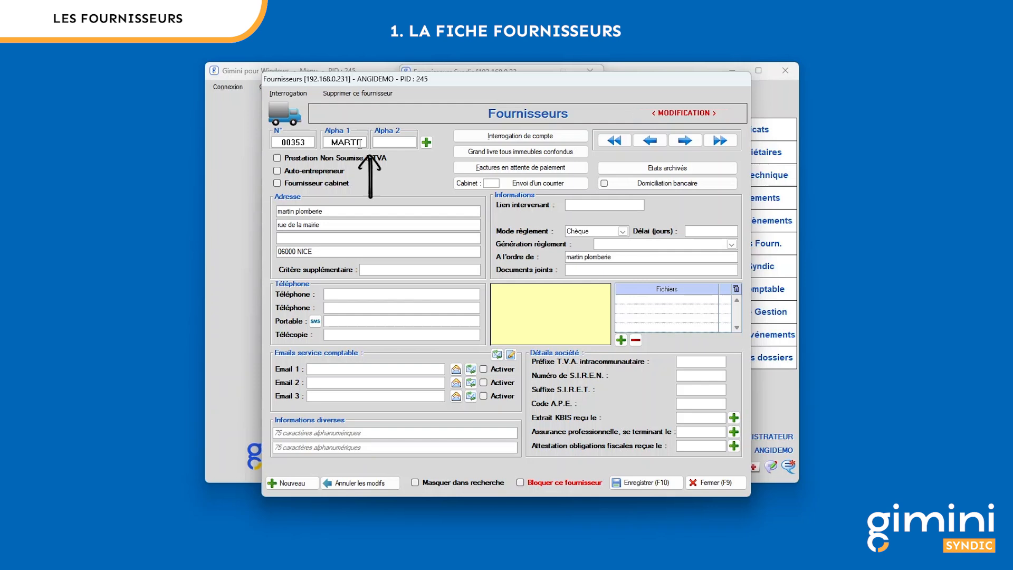
text(PLOMB)
- Enter the supplier's main phone number and paste its accounting e-mail into Email 1
click(362, 293)
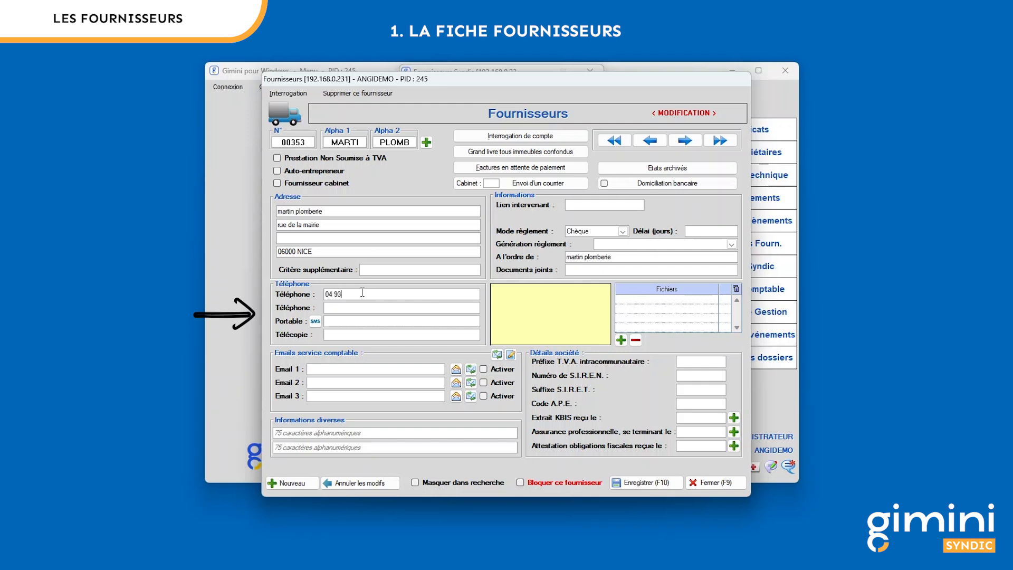
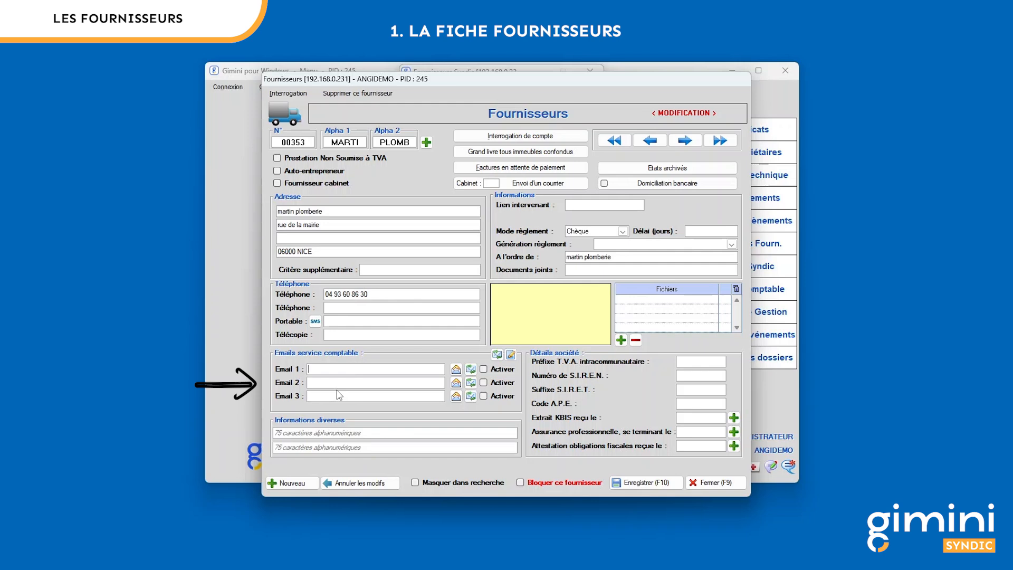
key(ctrl+v)
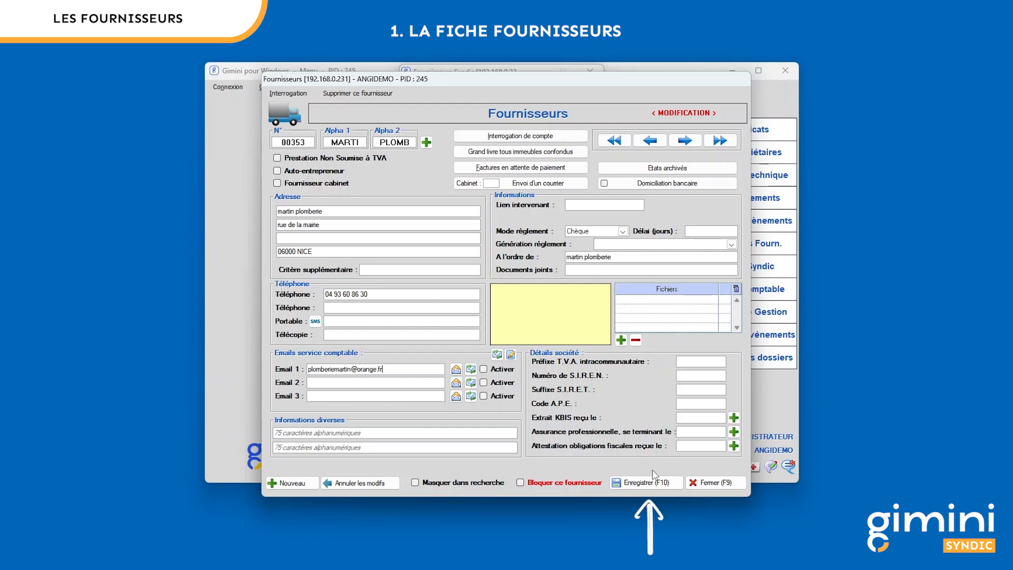
- Save the supplier and link contact martin plomberie under the plumbing type found by searching 'plombe'
click(570, 206)
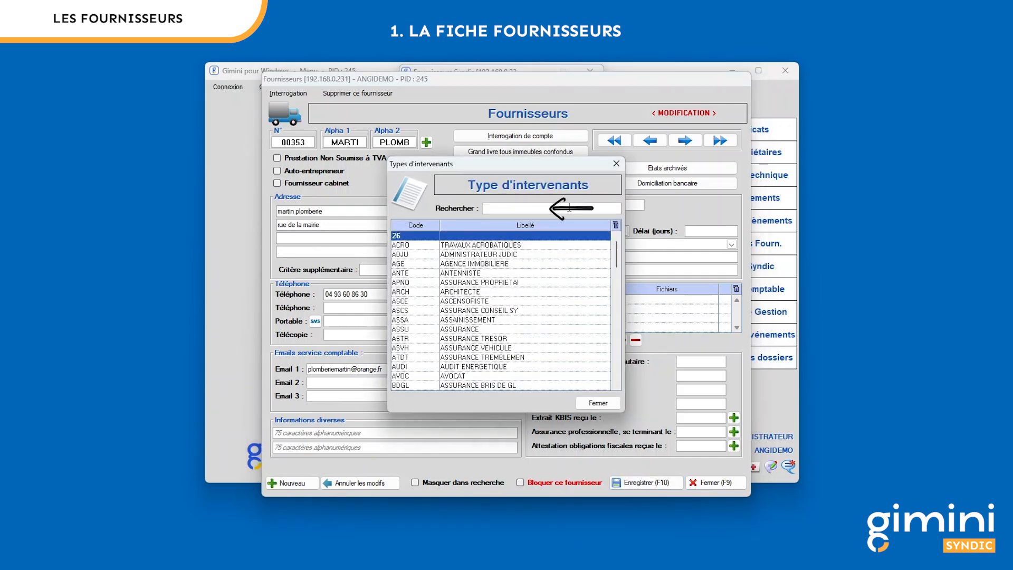
text(plombe)
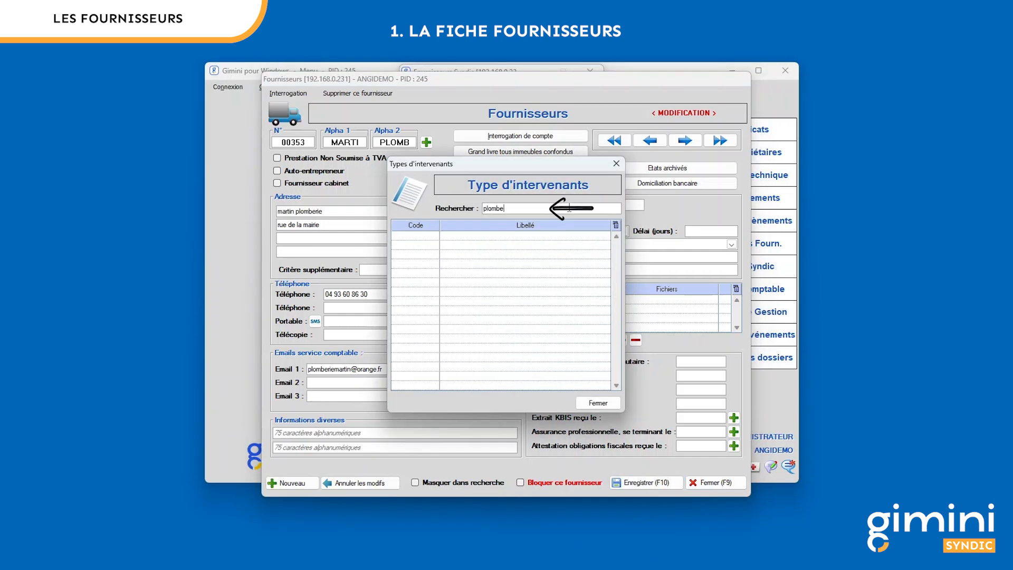
double_click(536, 236)
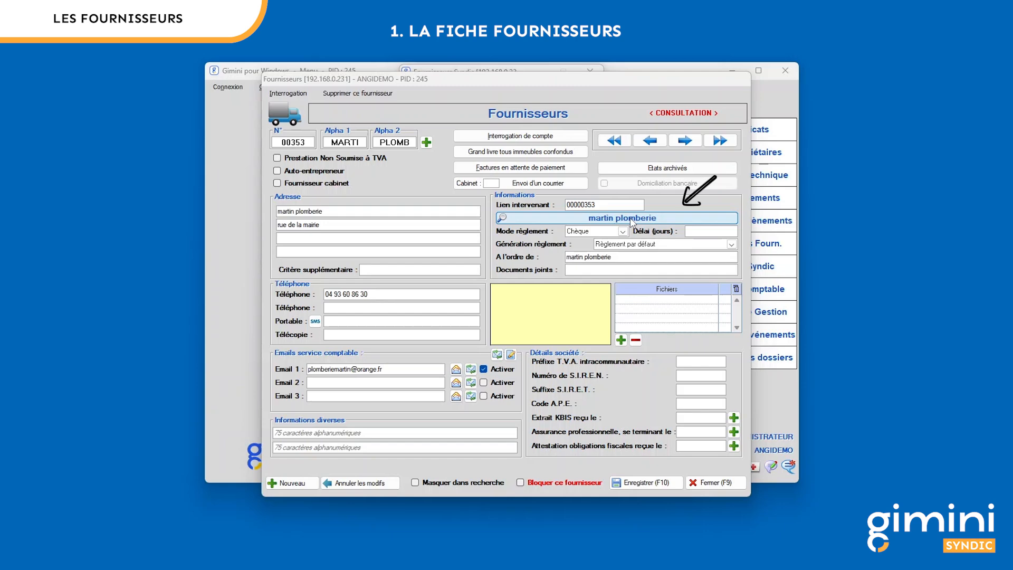
- Change the linked contact's phone ending to 20, then save and close the contact
click(632, 219)
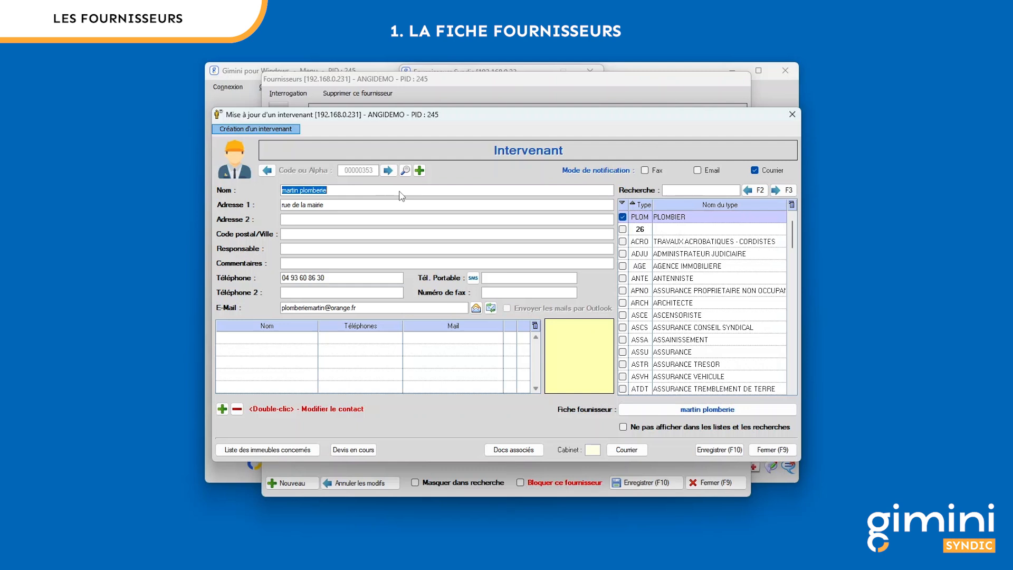
click(349, 278)
click(349, 279)
key(BackSpace)
key(BackSpace)
text(20)
key(Tab)
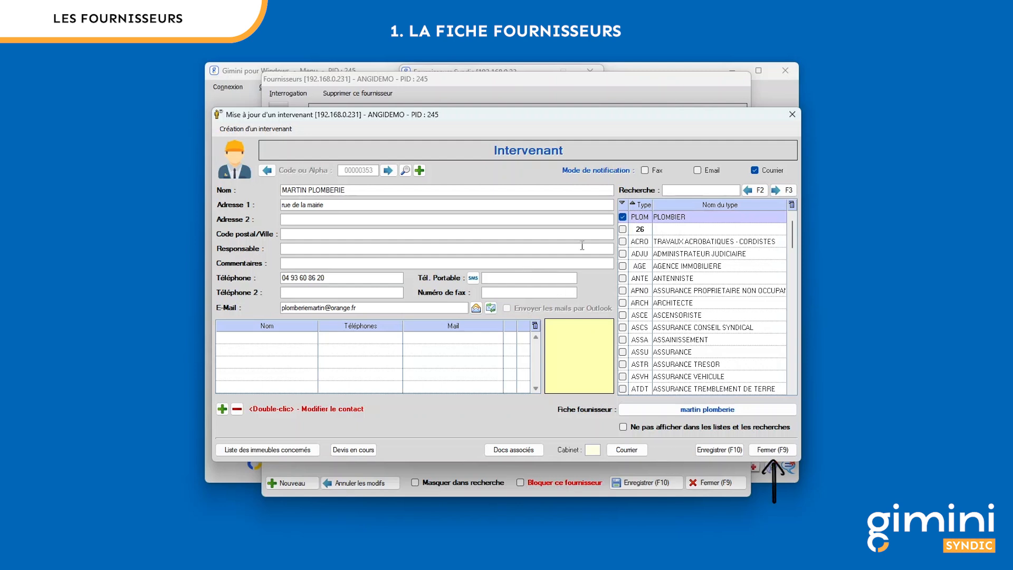
click(770, 450)
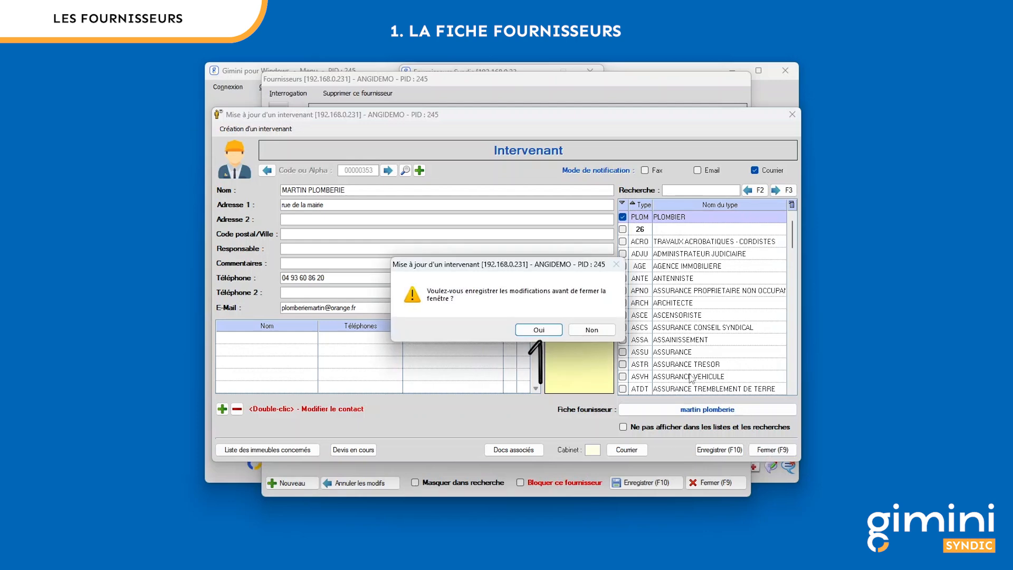
click(539, 329)
click(773, 450)
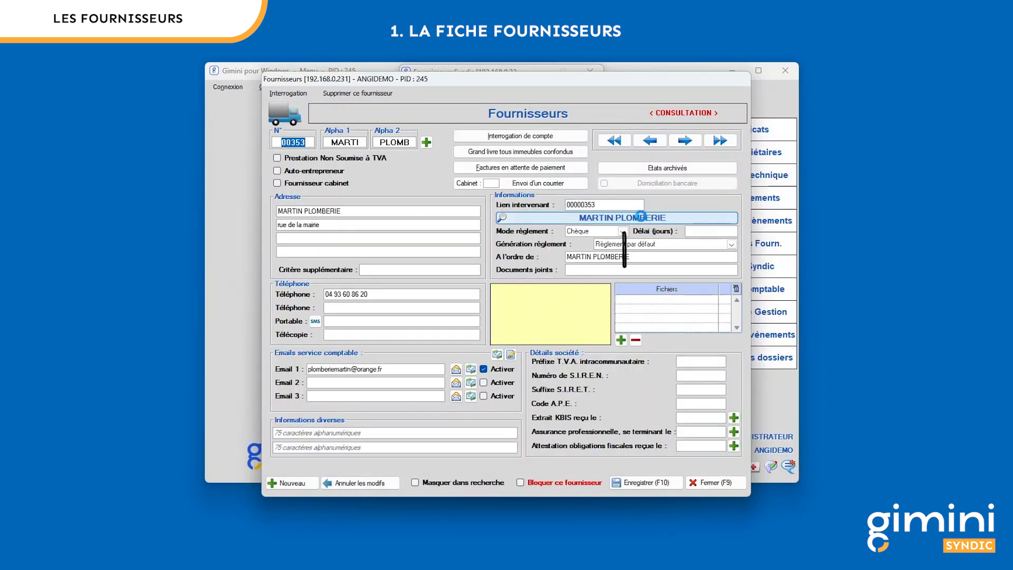
click(638, 222)
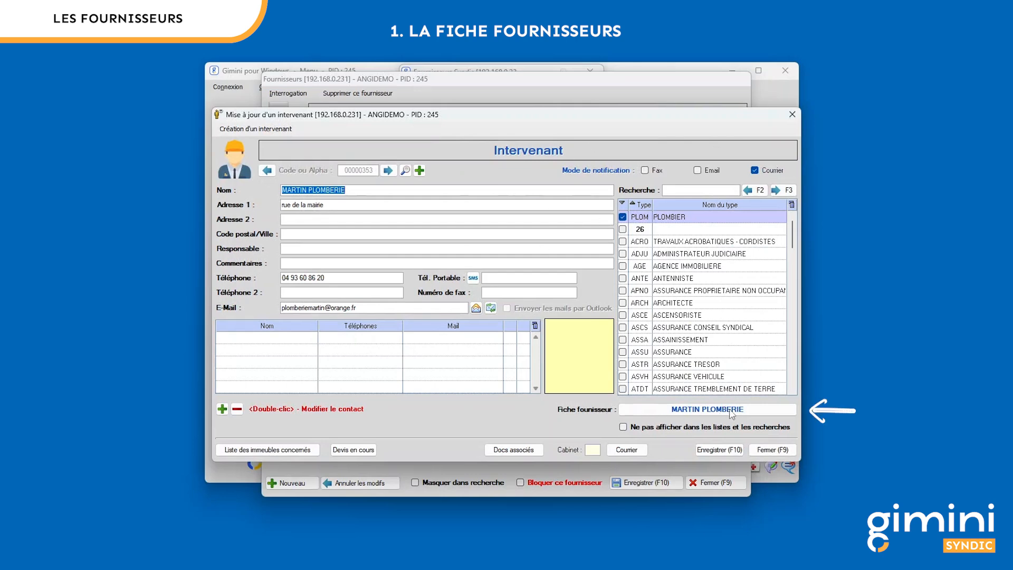
key(alt)
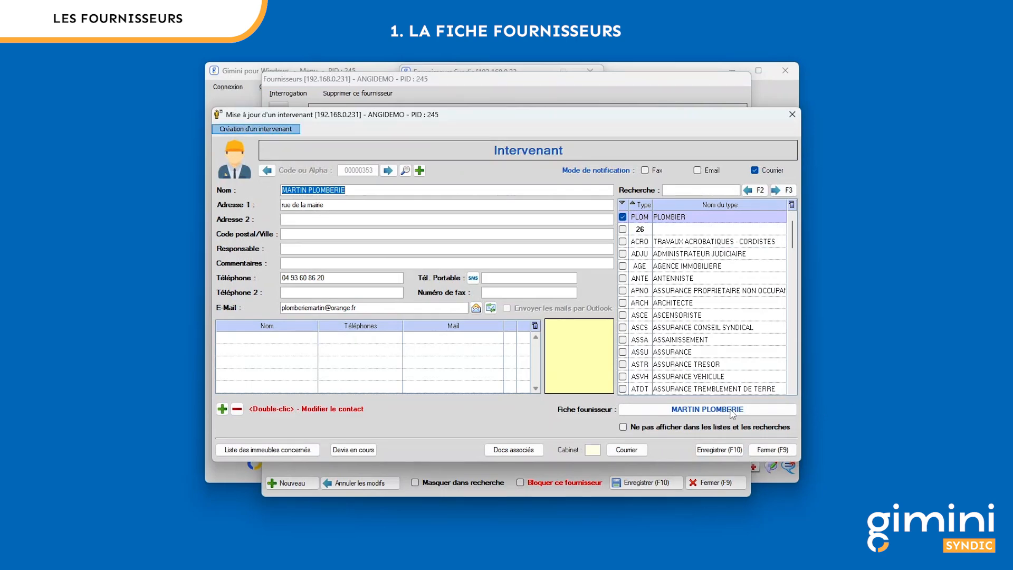
click(773, 450)
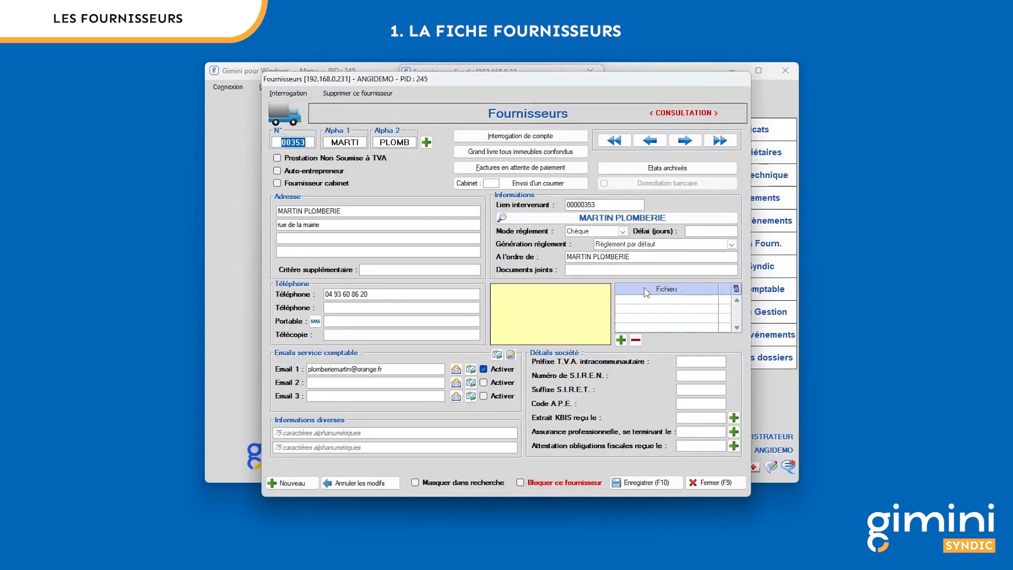
click(622, 232)
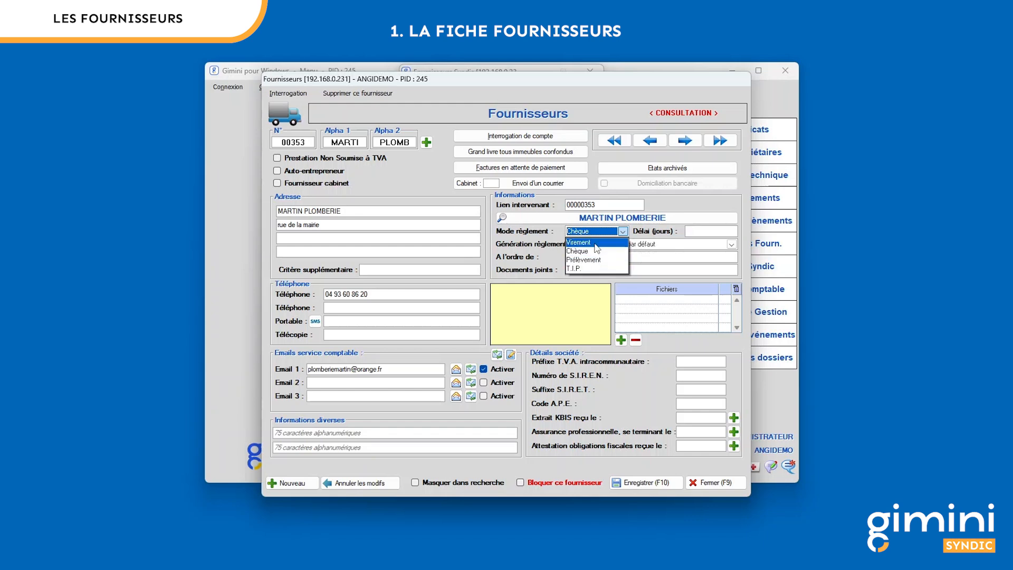
- Keep Chèque as MARTIN PLOMBERIE's payment method and save the supplier record
click(597, 248)
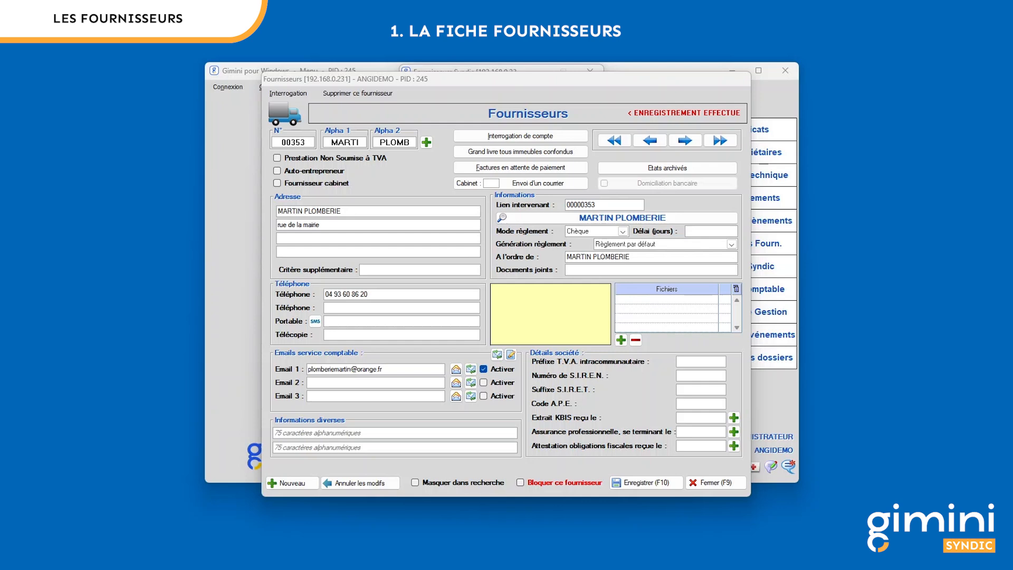
click(304, 144)
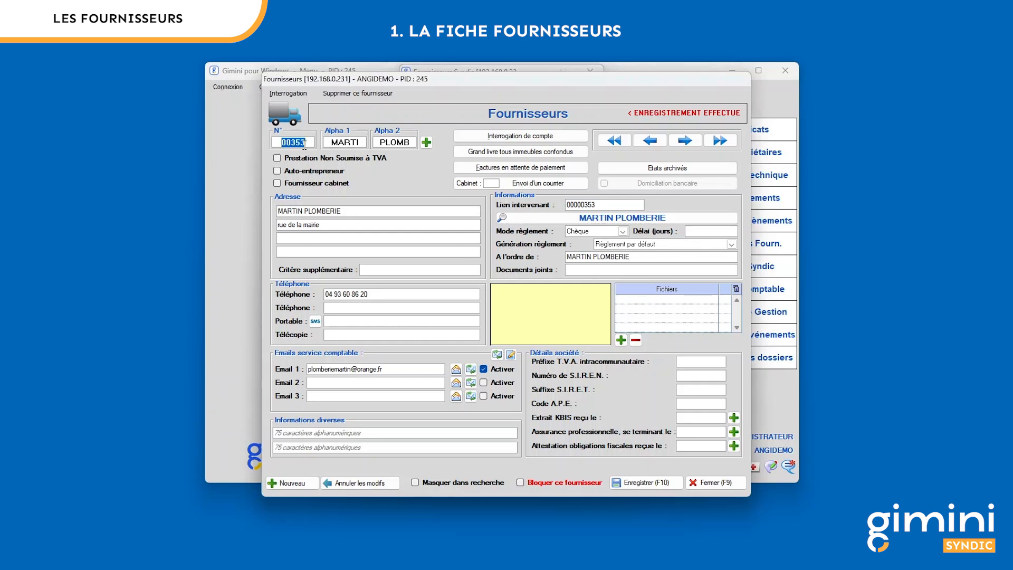
- Load supplier 05008, then supplier 05009 EDF ENTREPRISE, and start adding a file attachment
text(5008)
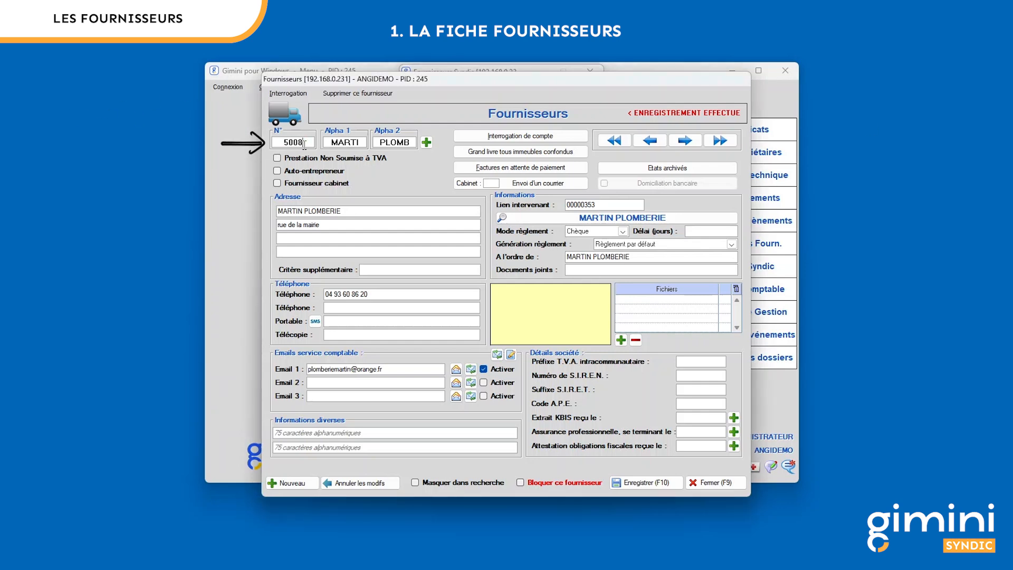
key(Return)
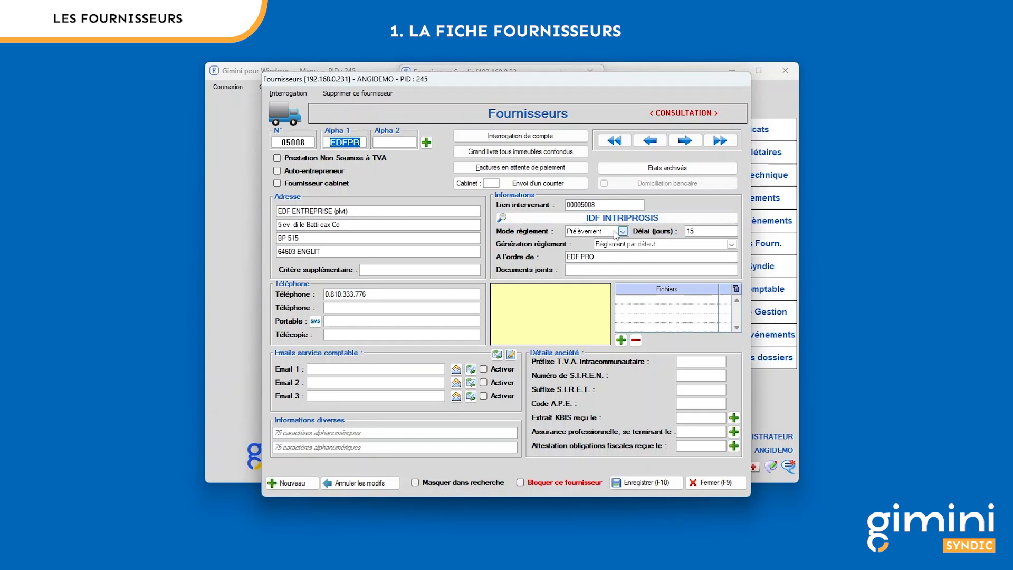
click(307, 142)
text(05009)
key(Return)
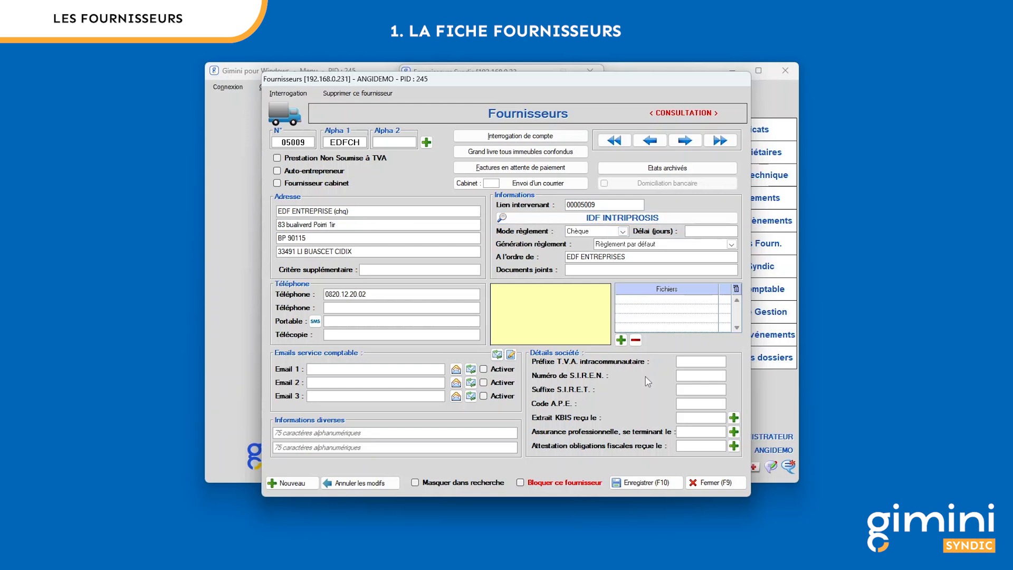
click(622, 340)
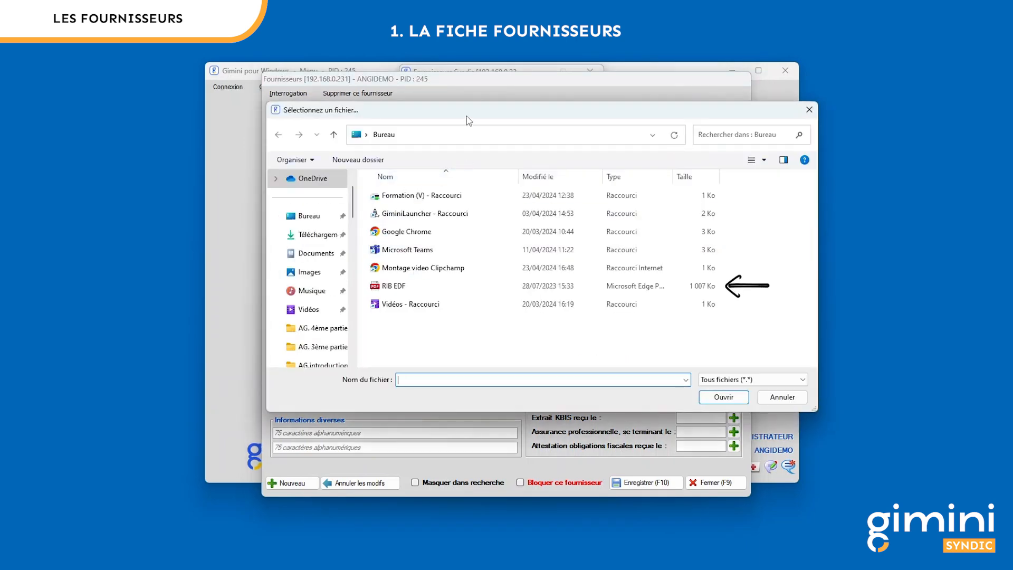
- Attach the RIB EDF PDF from Bureau to supplier 05009 and check its empty notepad
double_click(404, 289)
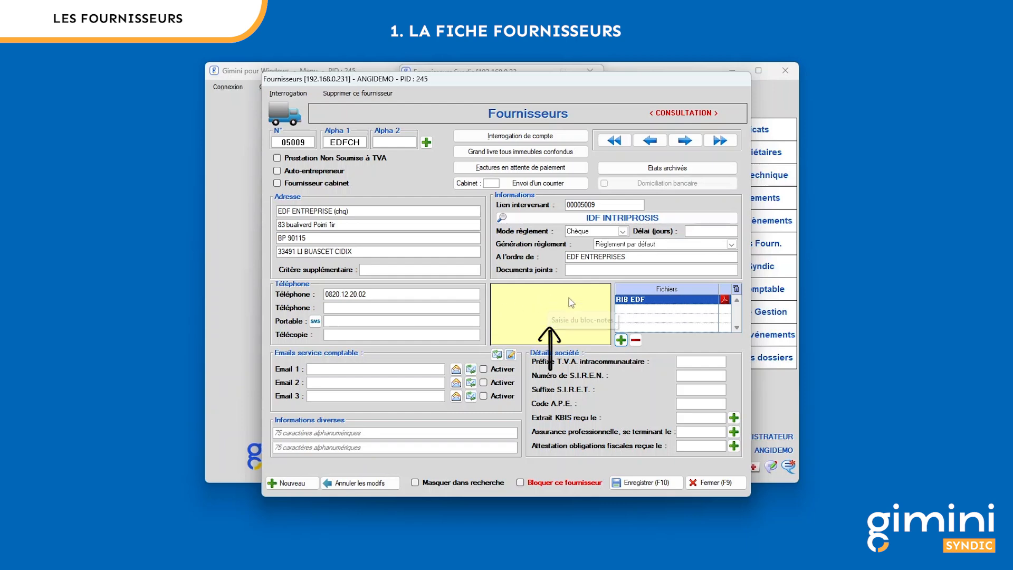
click(560, 310)
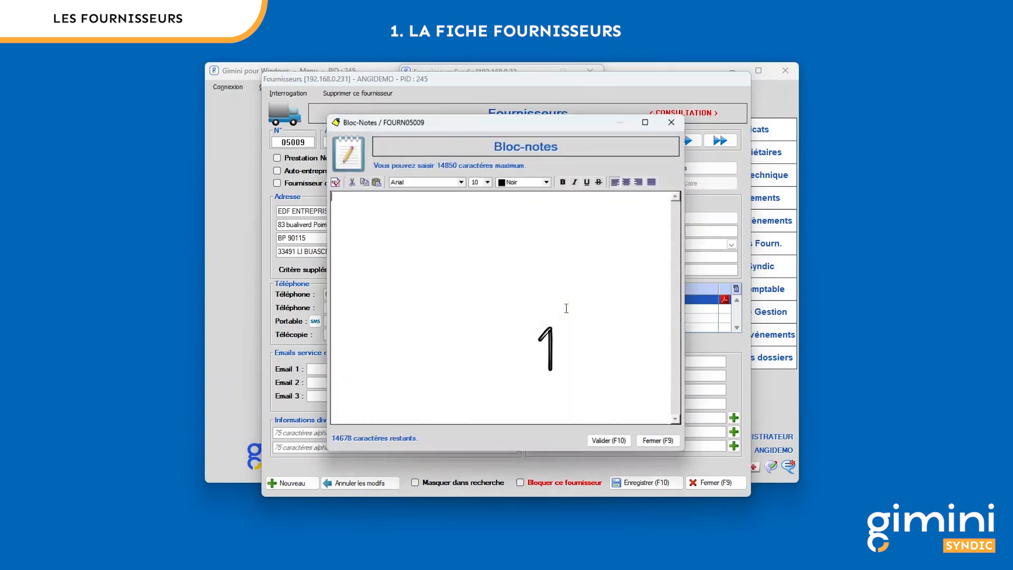
click(665, 441)
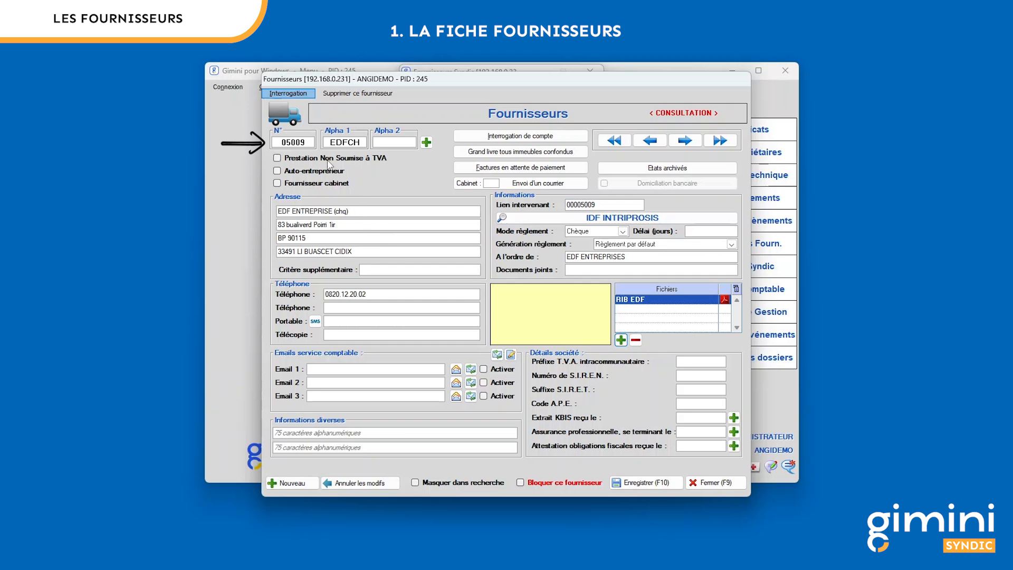
- Open the supplier search list with F4 and select supplier 00006
click(308, 142)
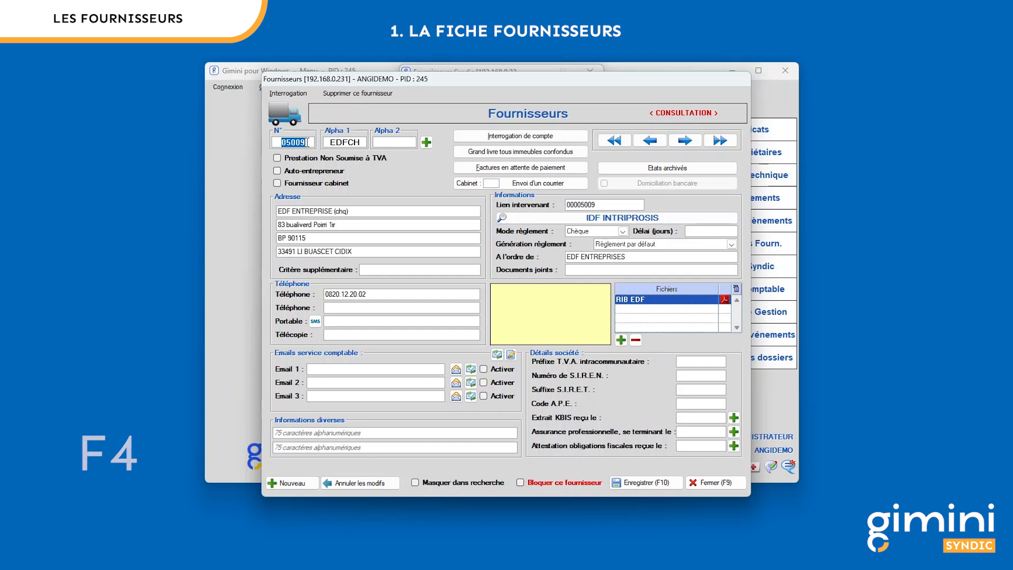
key(F4)
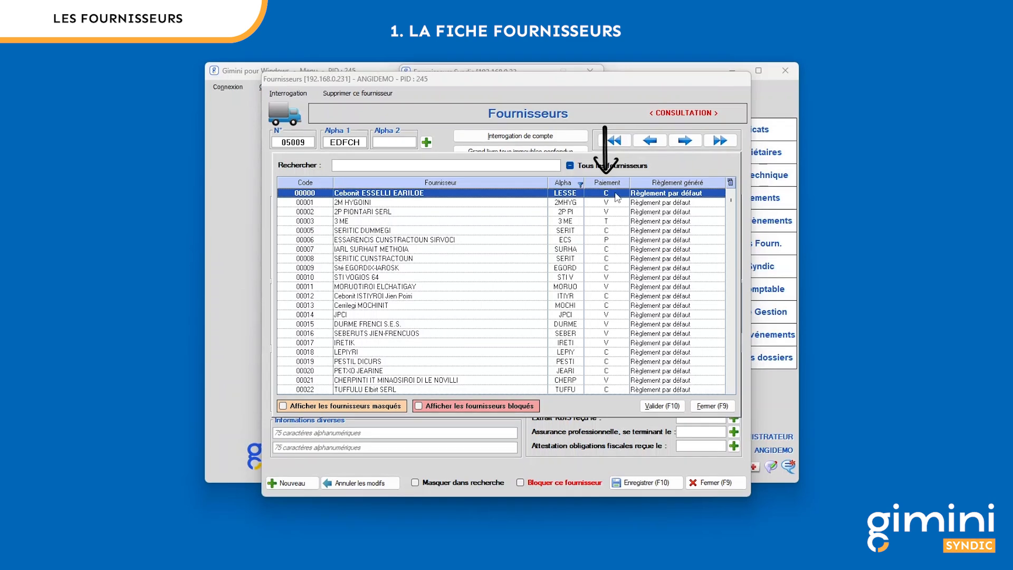
click(616, 221)
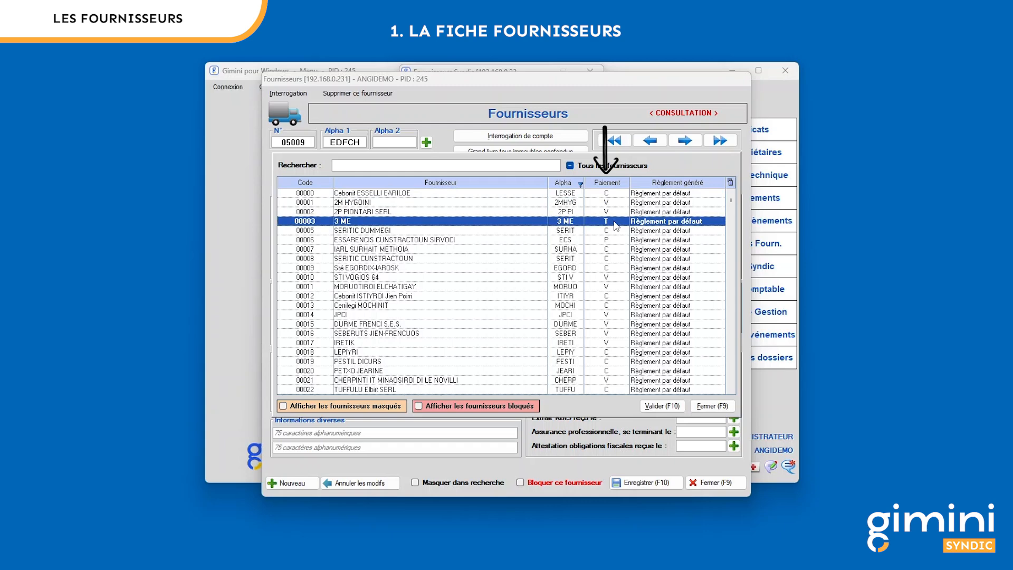
click(616, 242)
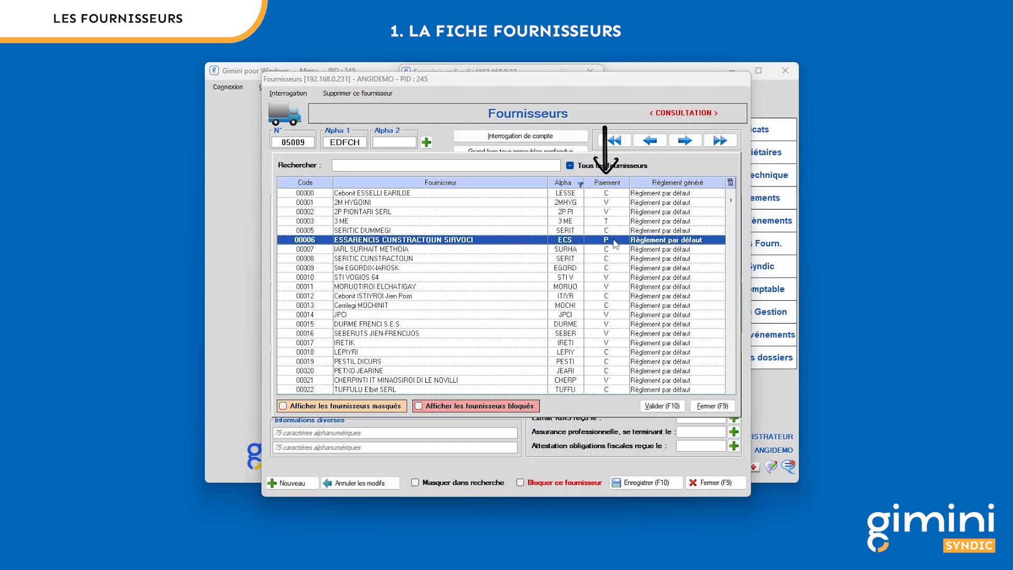
- Search 'C DU', clear it, and filter the list to cabinet suppliers only
click(477, 164)
text(C DU)
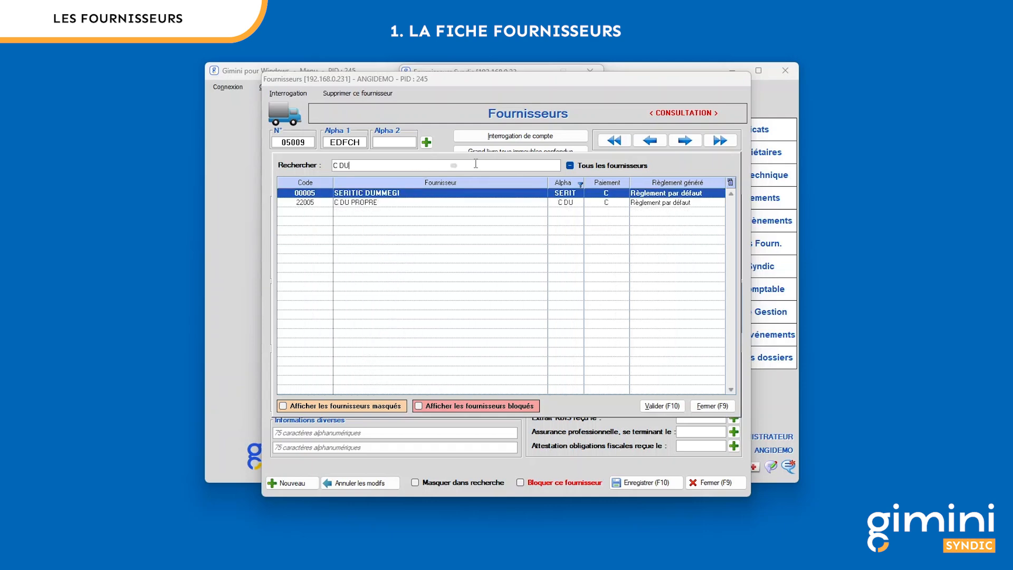
key(BackSpace)
key(BackSpace)
key(BackSpace)
key(BackSpace)
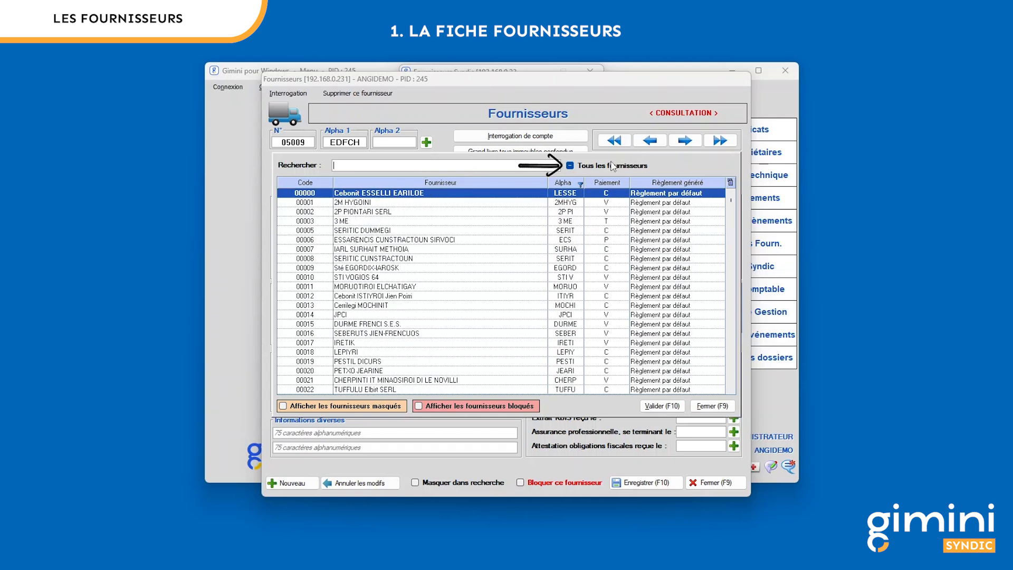
click(570, 166)
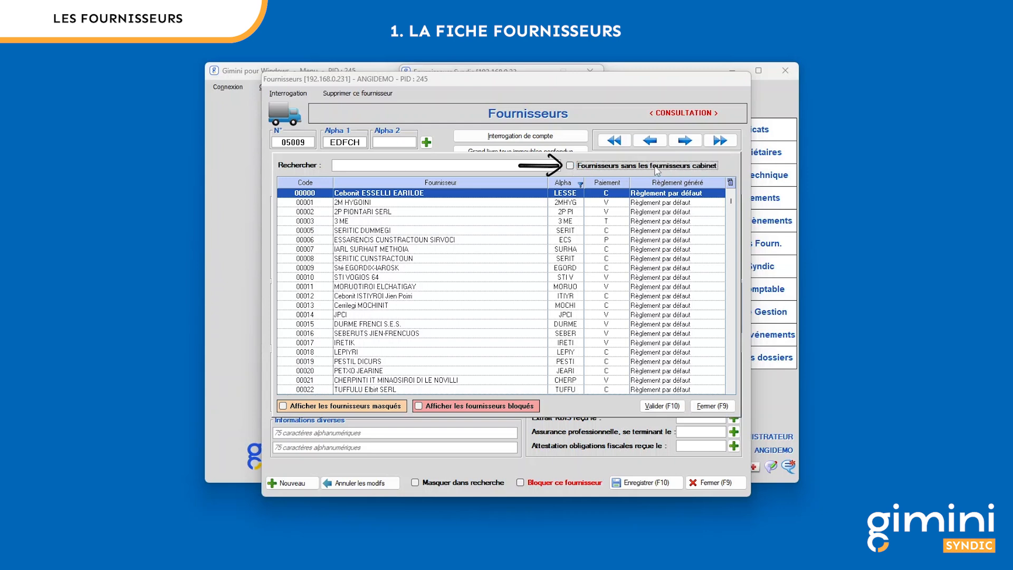
click(571, 166)
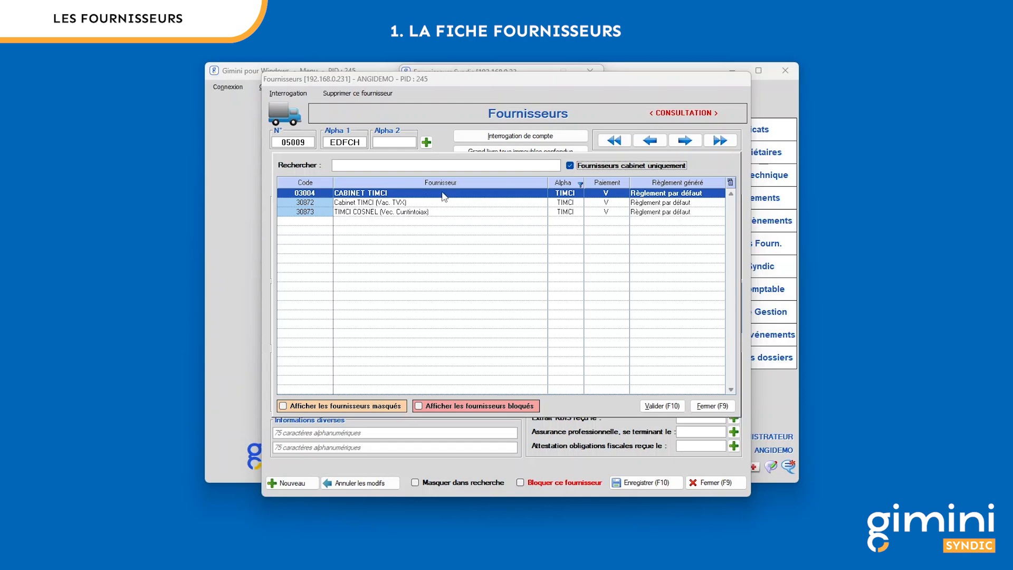
- Open CABINET TIMCI, then load supplier 00353 MARTIN PLOMBERIE by its number
double_click(388, 193)
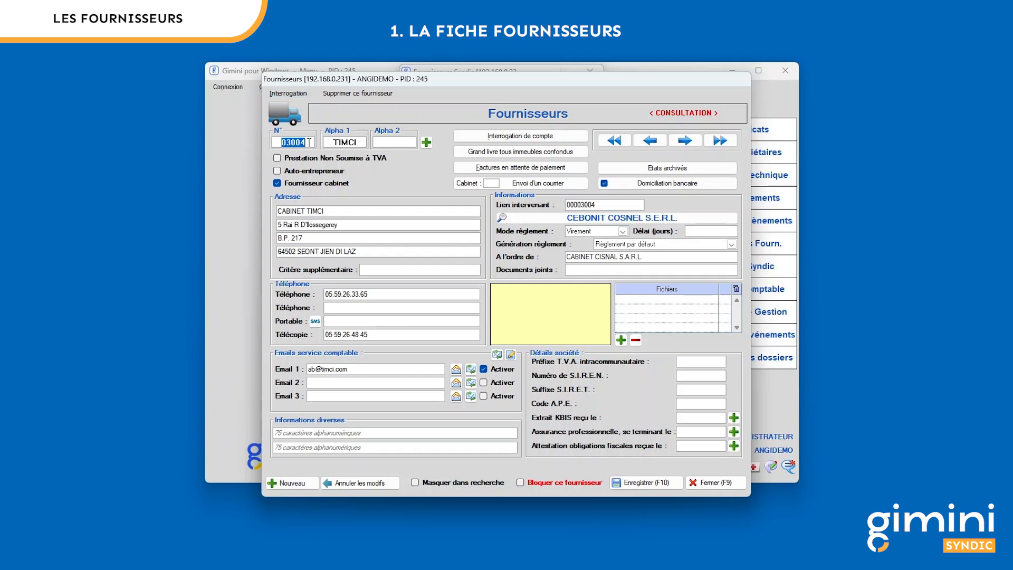
text(353)
key(Tab)
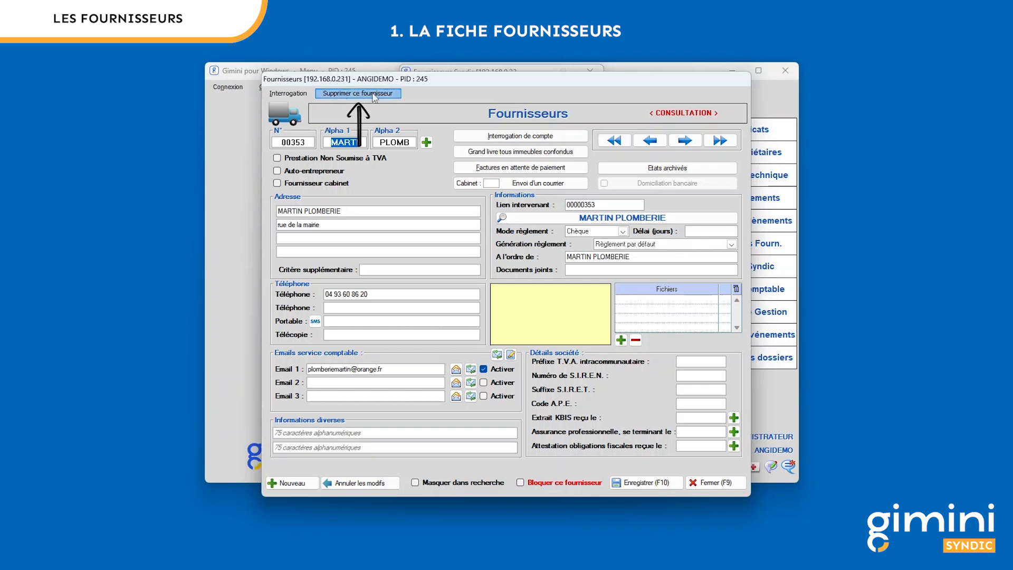
key(alt)
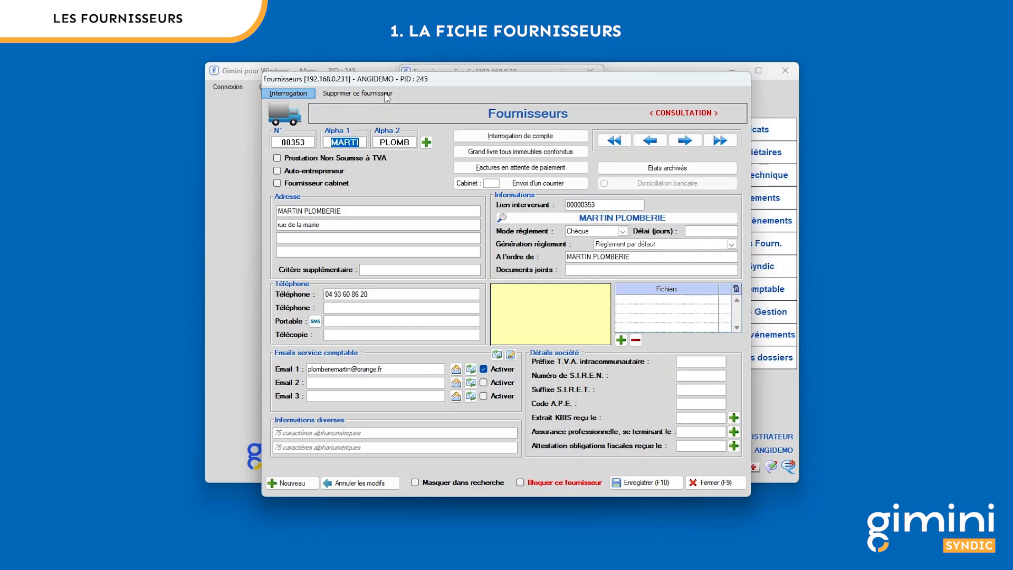
click(307, 144)
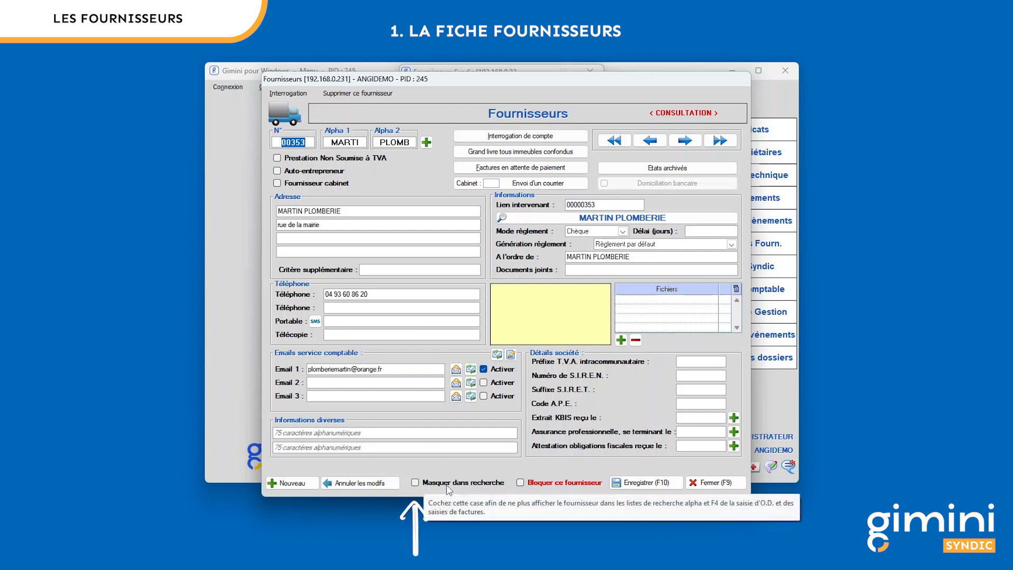
- Load supplier 00001, open 2M HYGOINI from the list with hidden suppliers shown, and block it
text(1)
key(Tab)
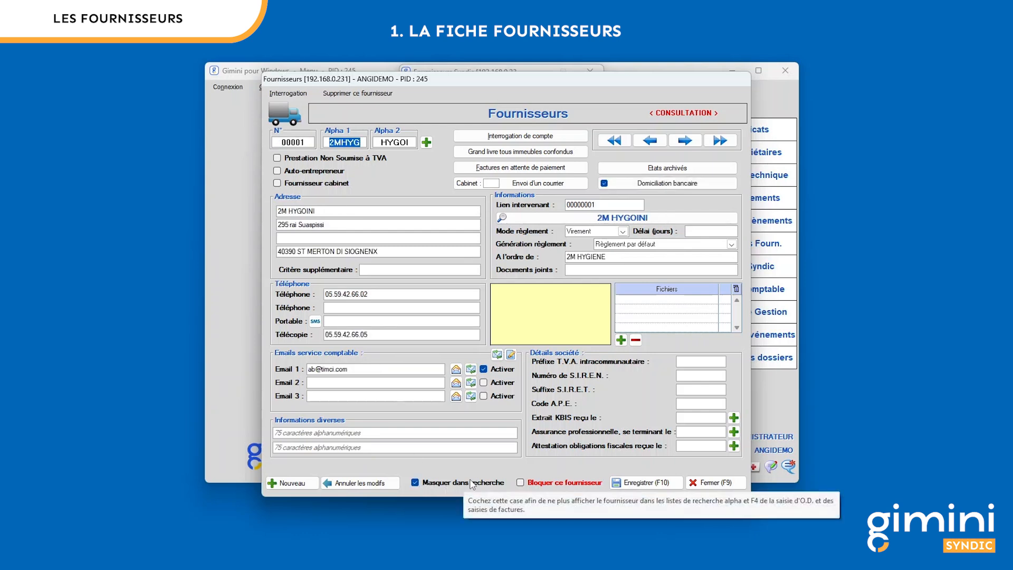
click(307, 143)
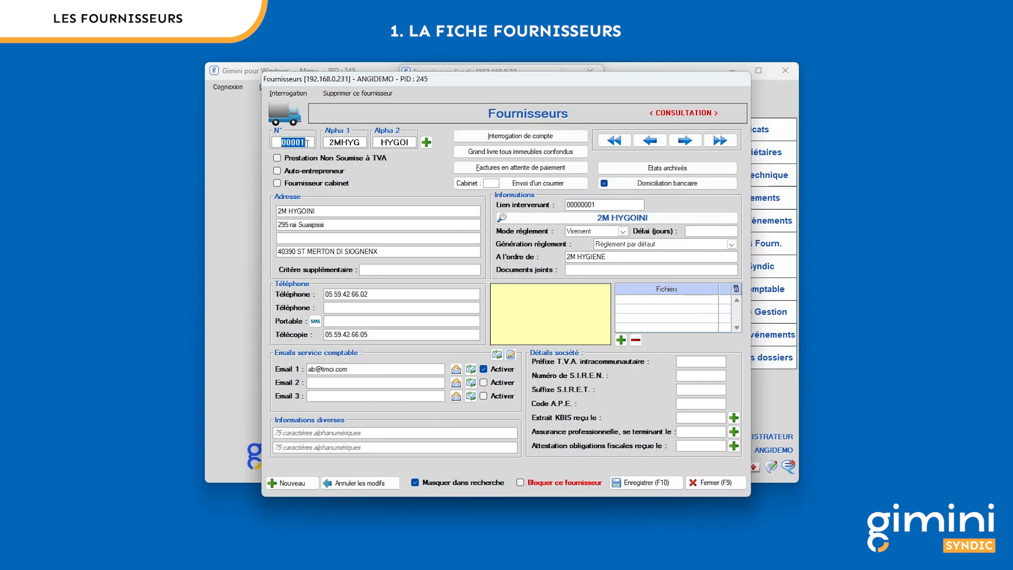
key(F4)
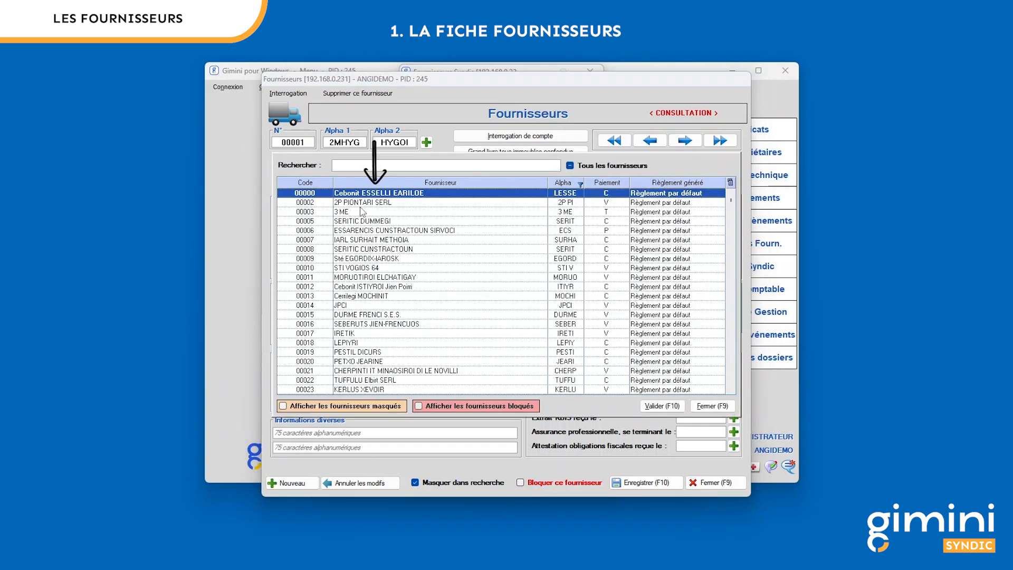
click(285, 408)
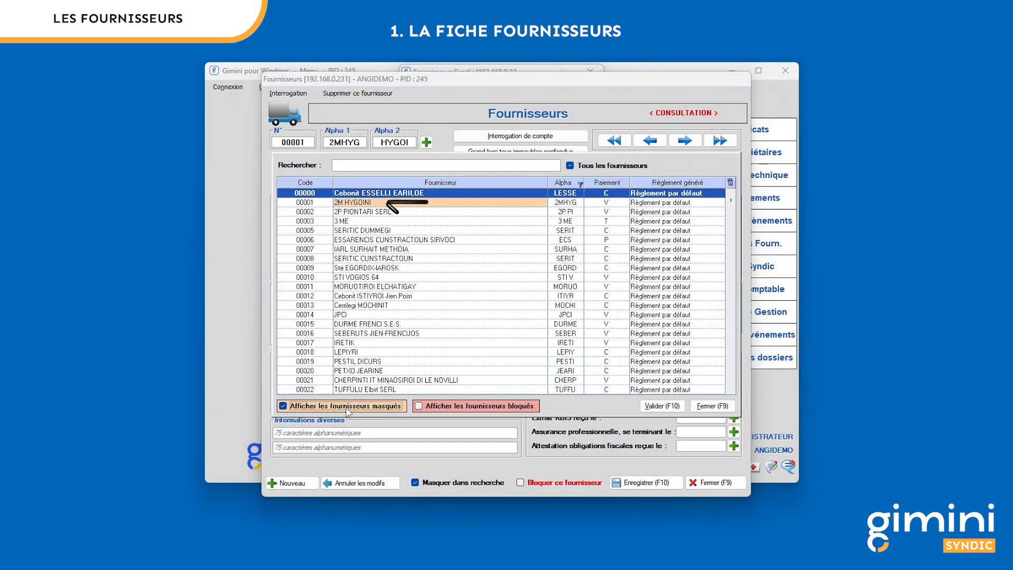
double_click(416, 204)
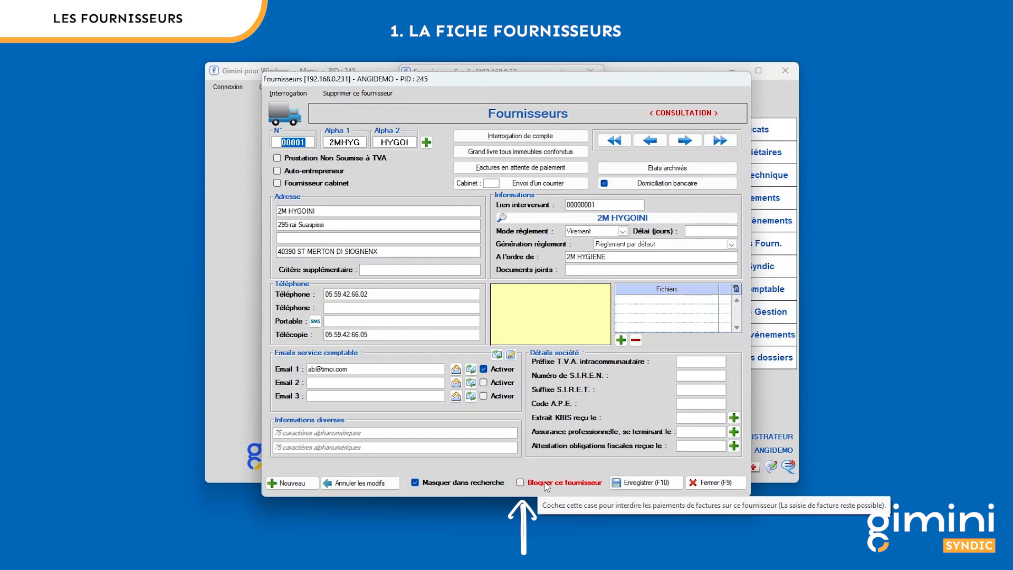
click(546, 485)
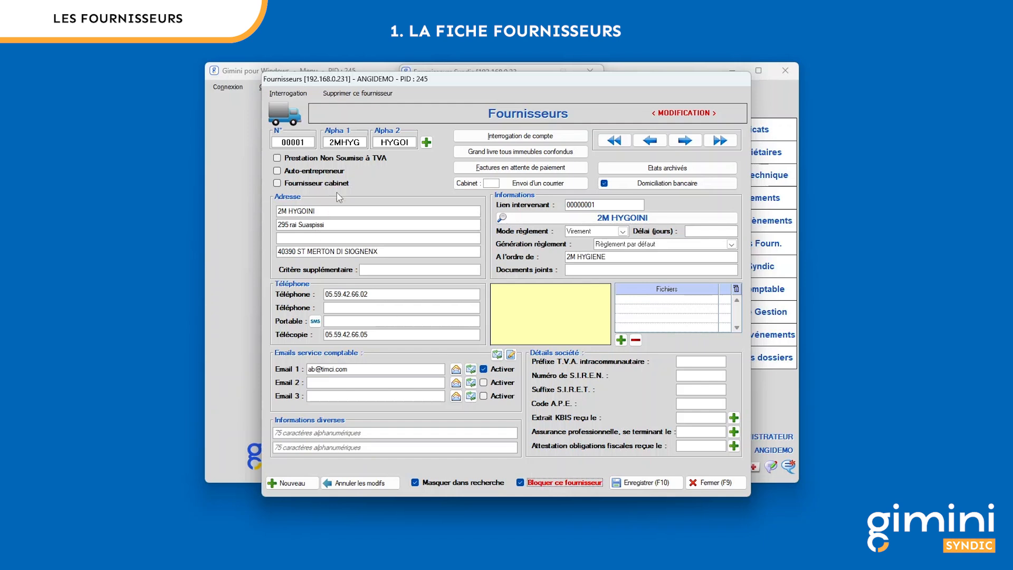
- Replace both Alpha 1 and Alpha 2 codes of supplier 2M HYGOINI with XXXXX
click(357, 142)
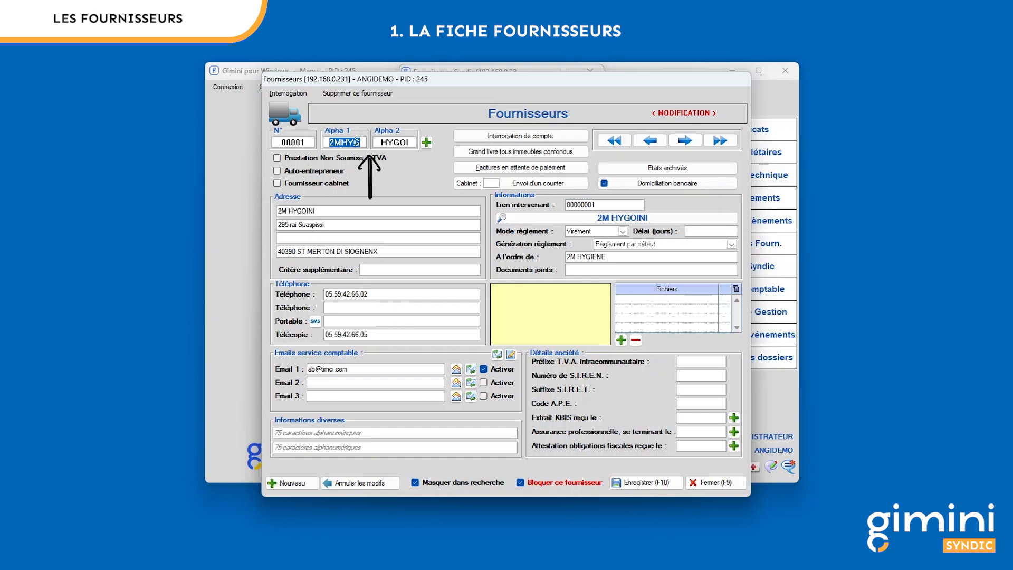
text(XXXXX)
key(Tab)
text(XXXXX)
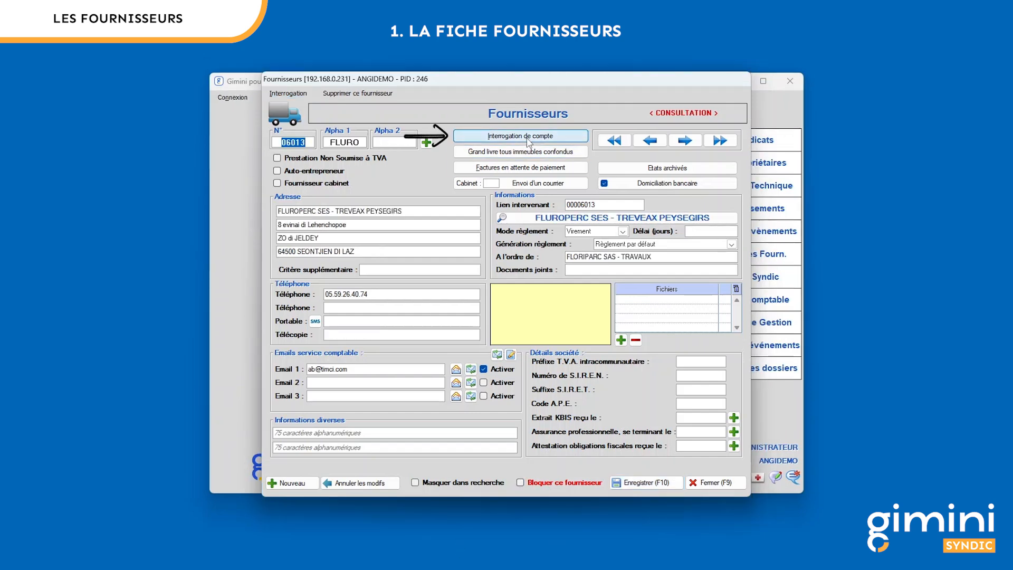
- Review supplier 06013's account entries for syndicate 0300071, then bring up its due-date selection
click(528, 137)
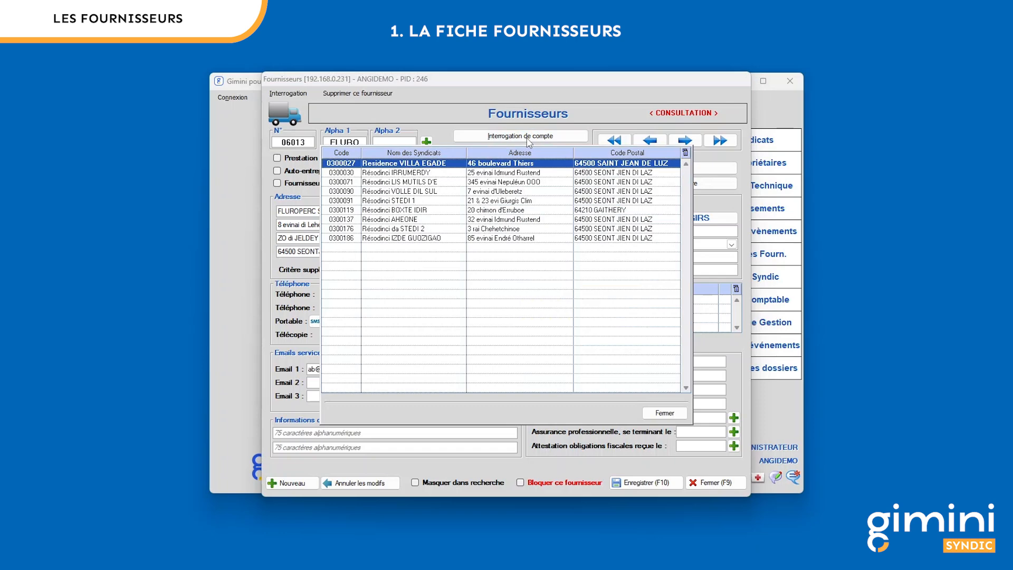
click(423, 184)
double_click(423, 183)
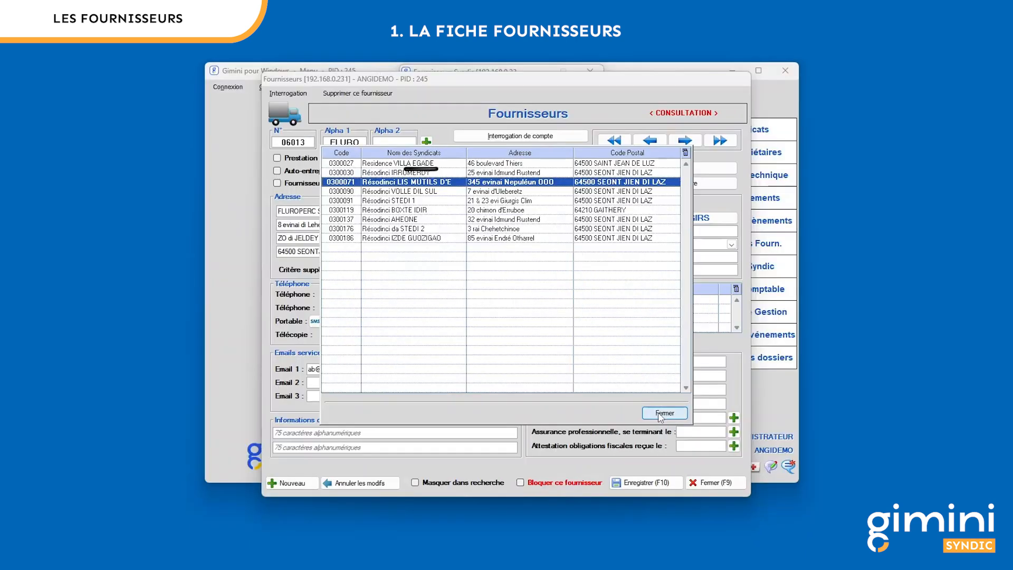
click(666, 411)
click(550, 168)
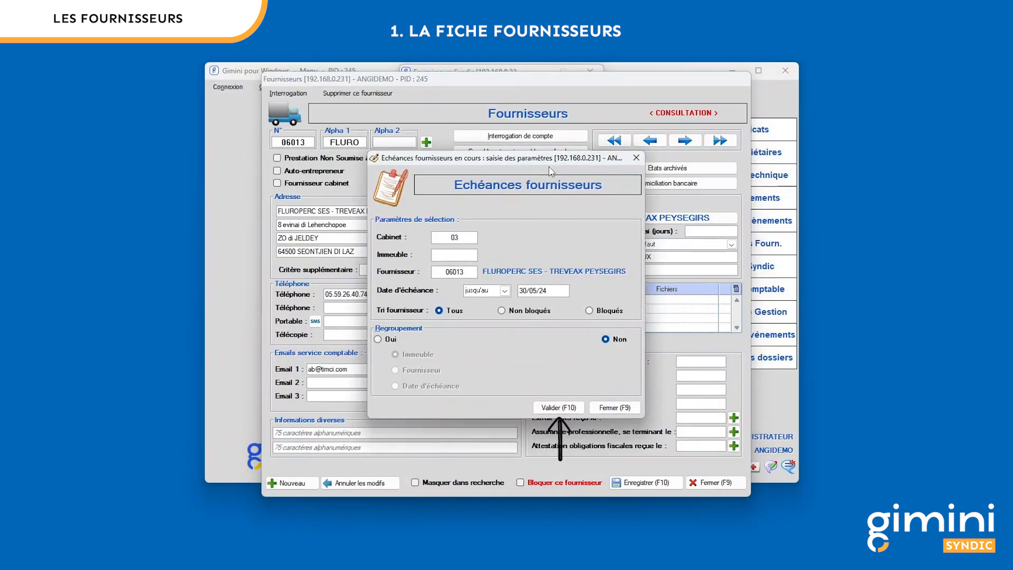
- Calculate FLUROPERC SES due dates to 30/05/24, one blocked 350.00 item, then close both windows
click(568, 407)
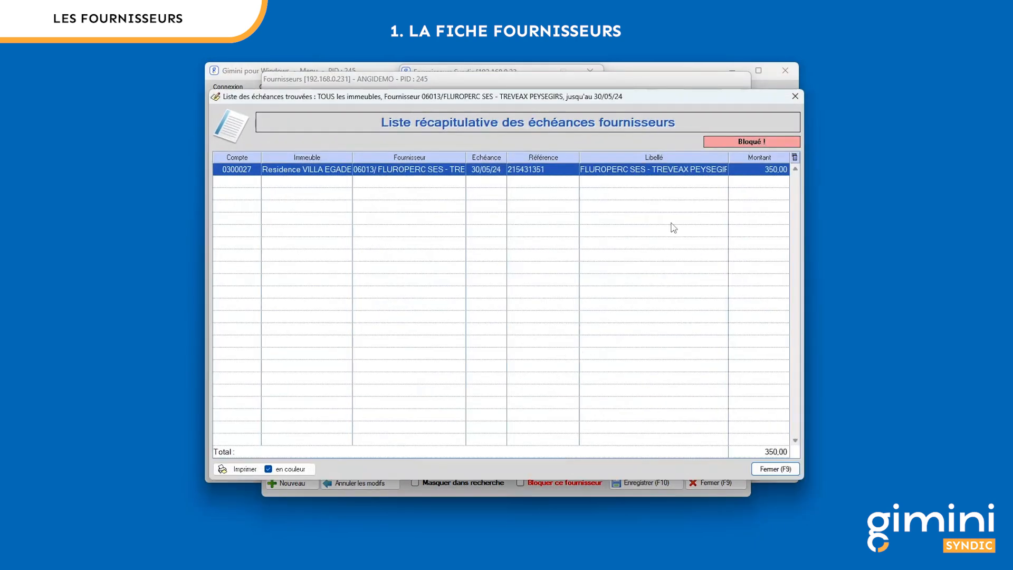
click(775, 468)
click(625, 410)
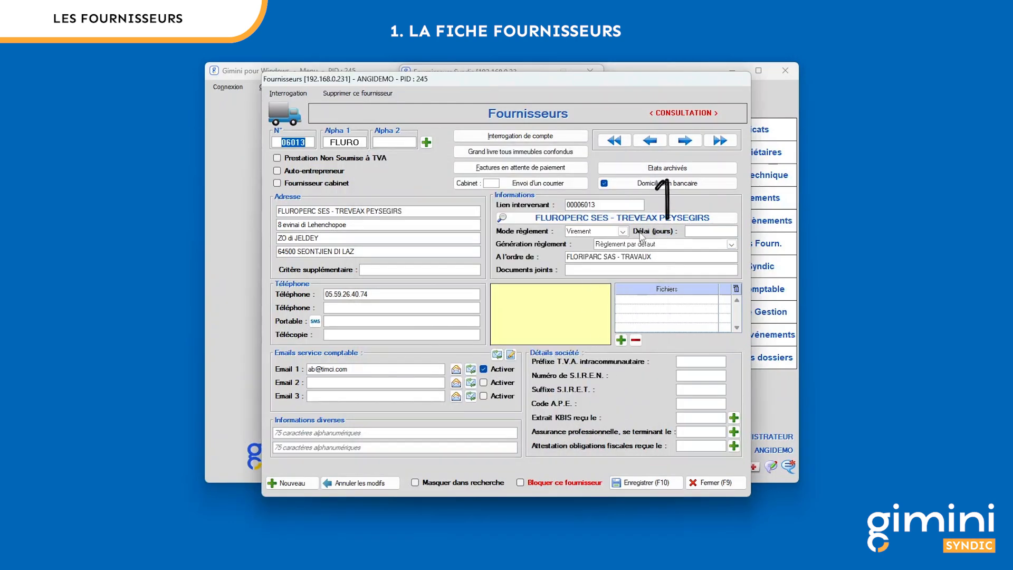
click(683, 168)
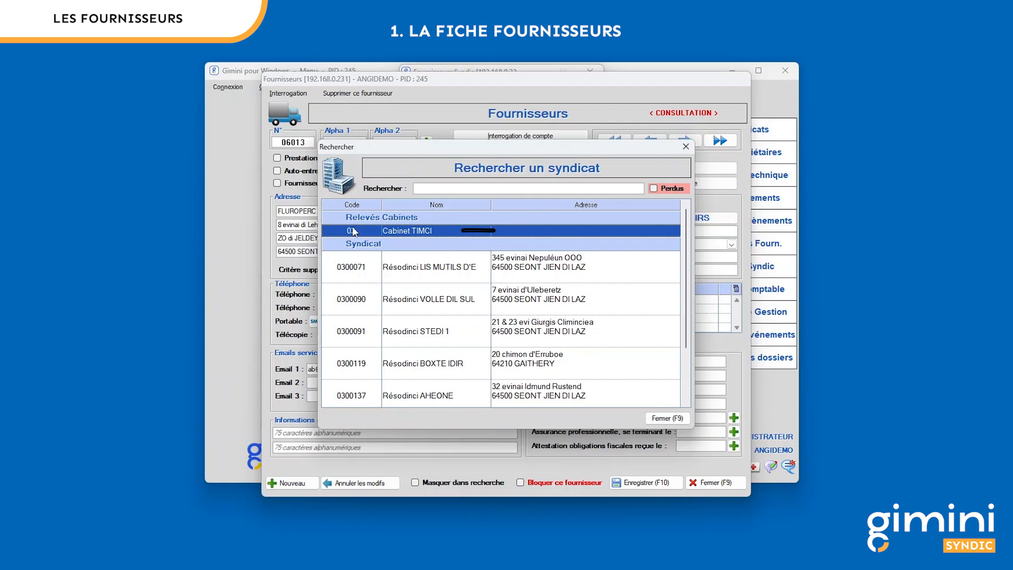
double_click(522, 232)
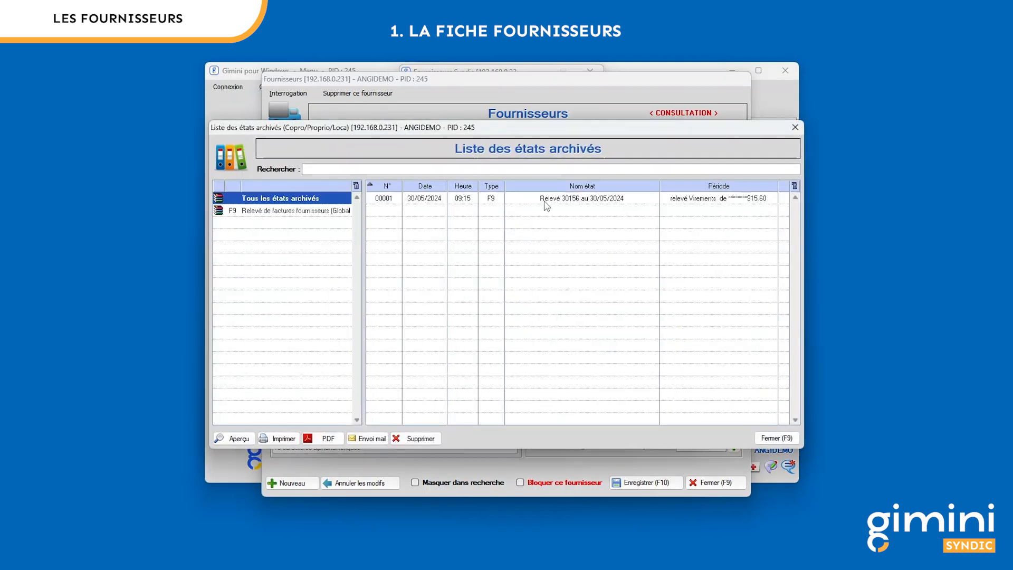
click(327, 443)
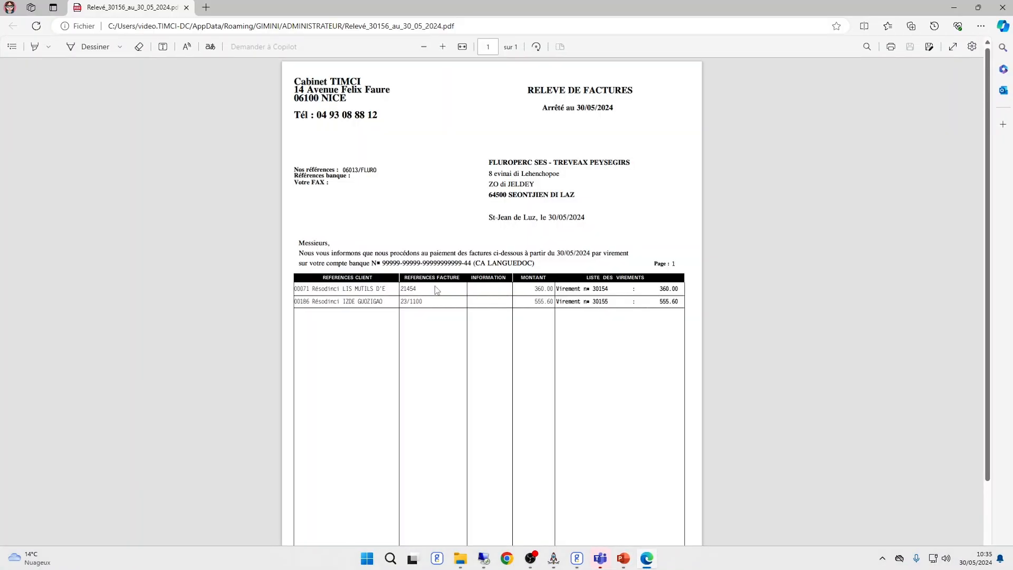
click(1002, 8)
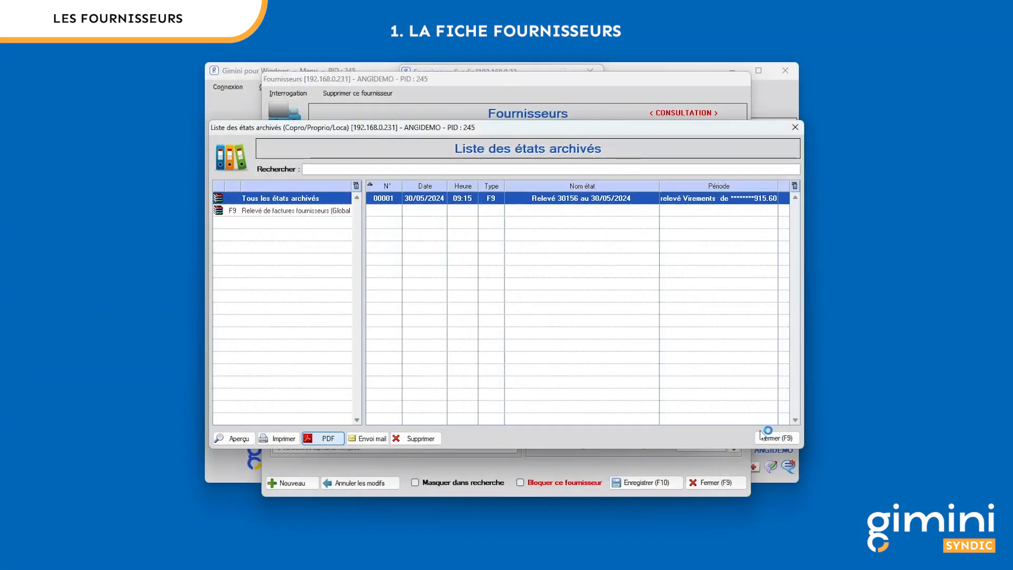
click(773, 439)
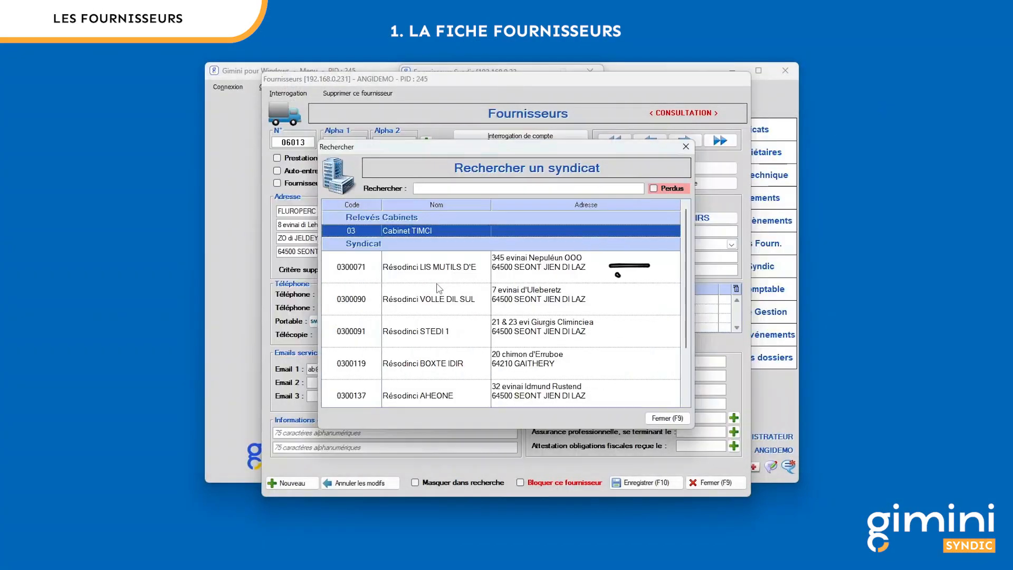
click(457, 267)
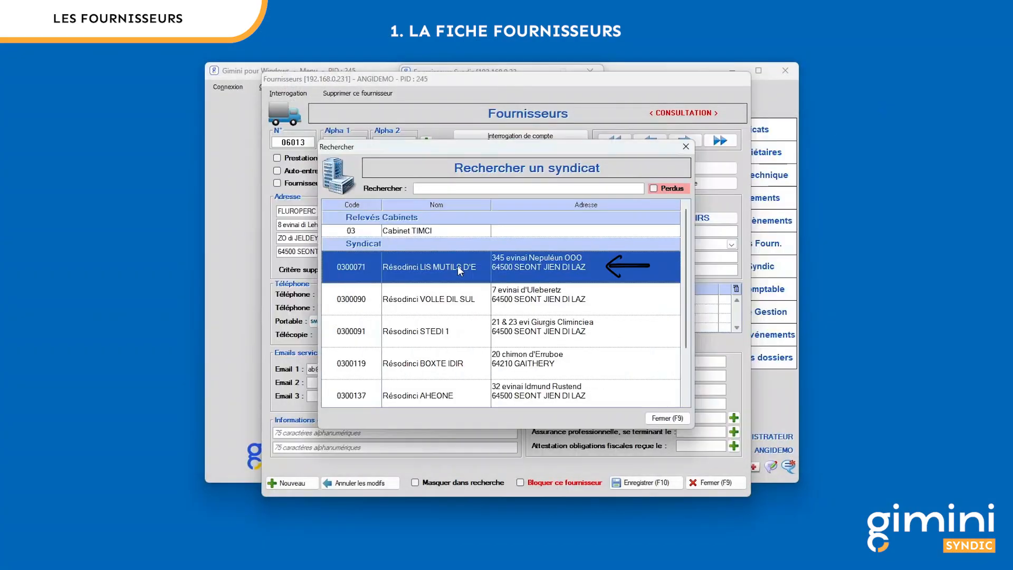
double_click(547, 267)
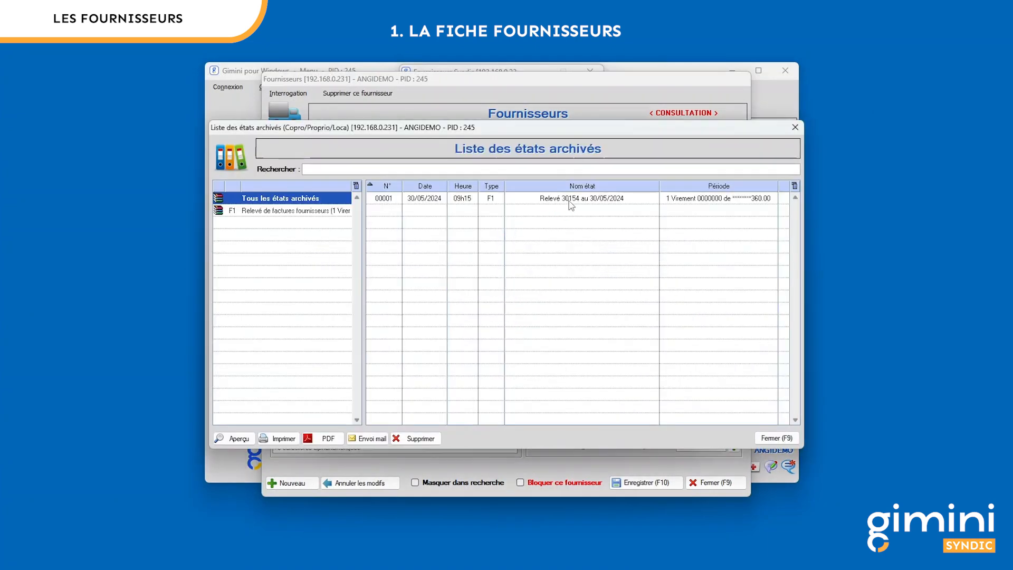
click(571, 205)
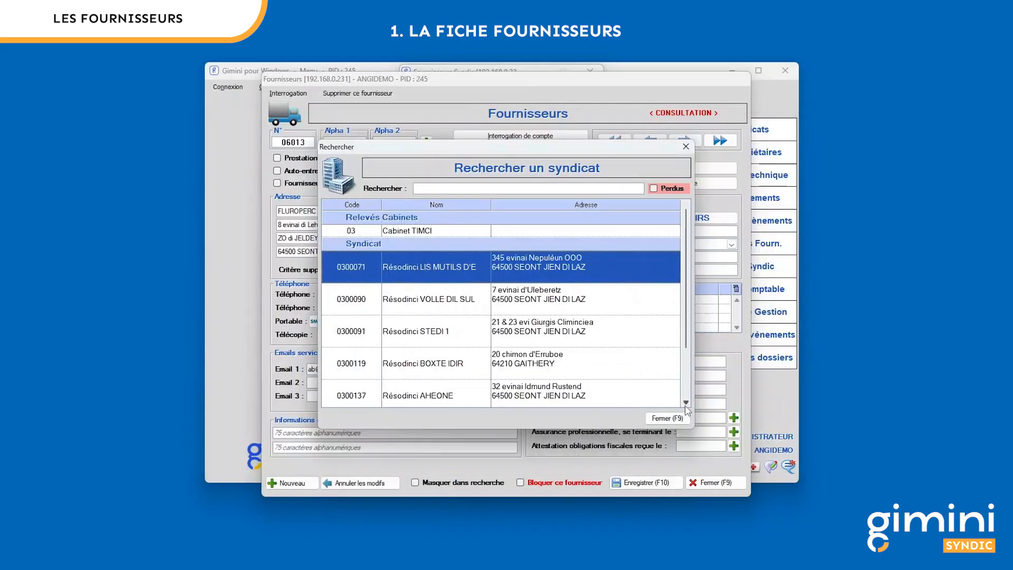
click(667, 418)
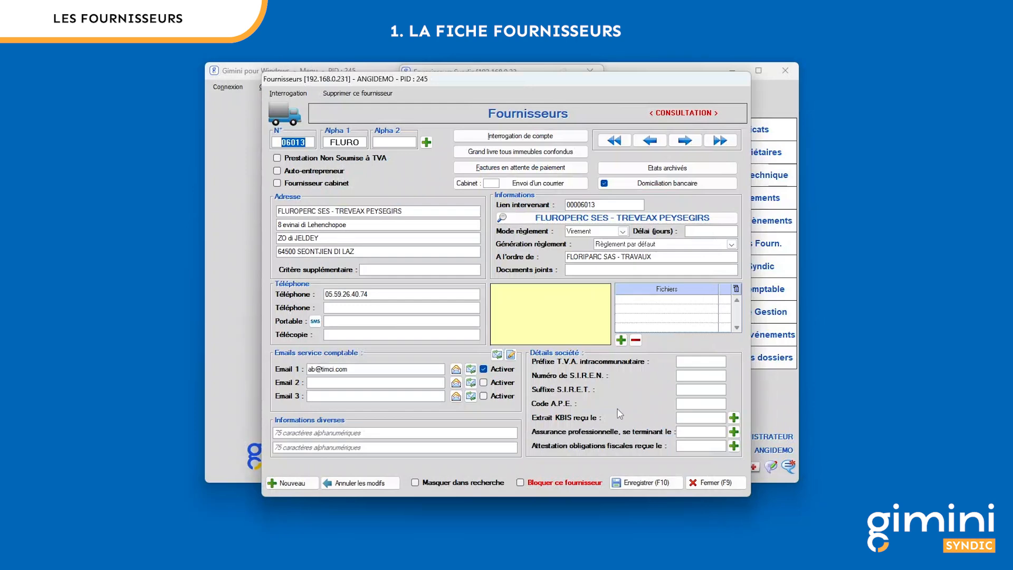